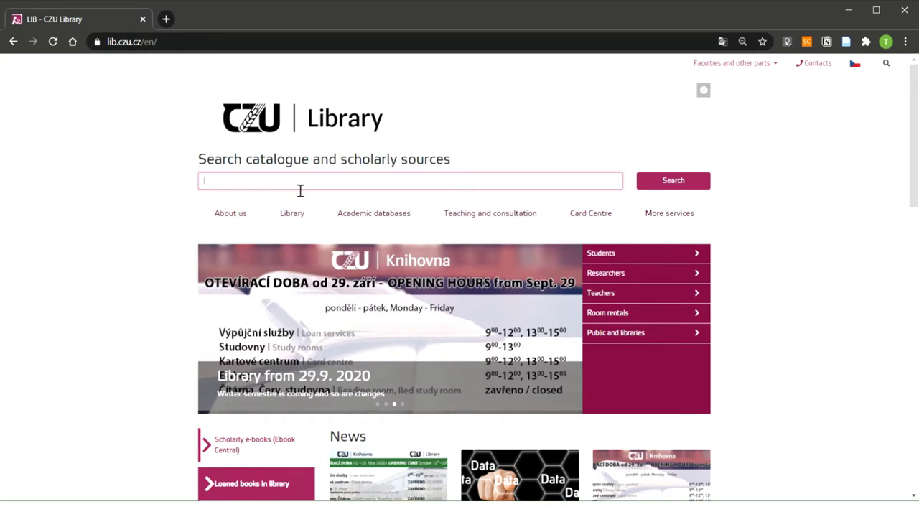
- Enter 'agriculture' in the CZU Library homepage search box
{"action": "type", "text": "agricu"}
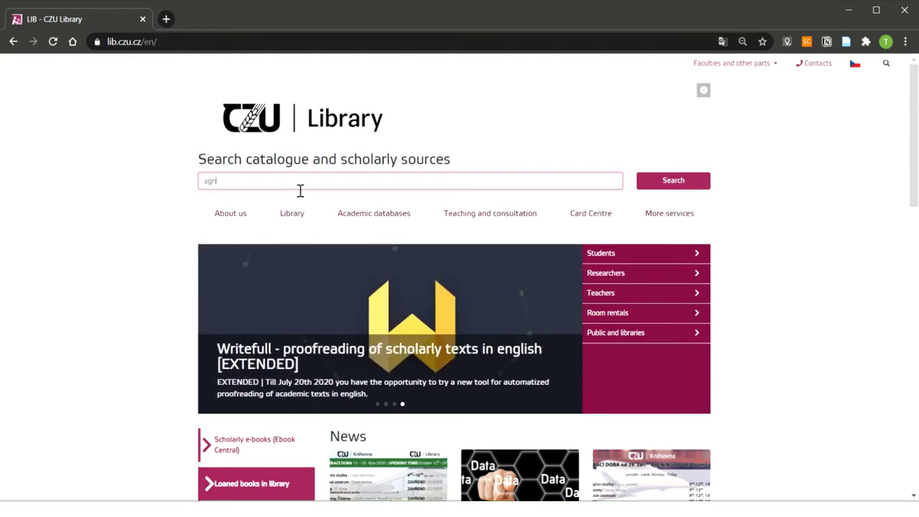
{"action": "type", "text": "lture"}
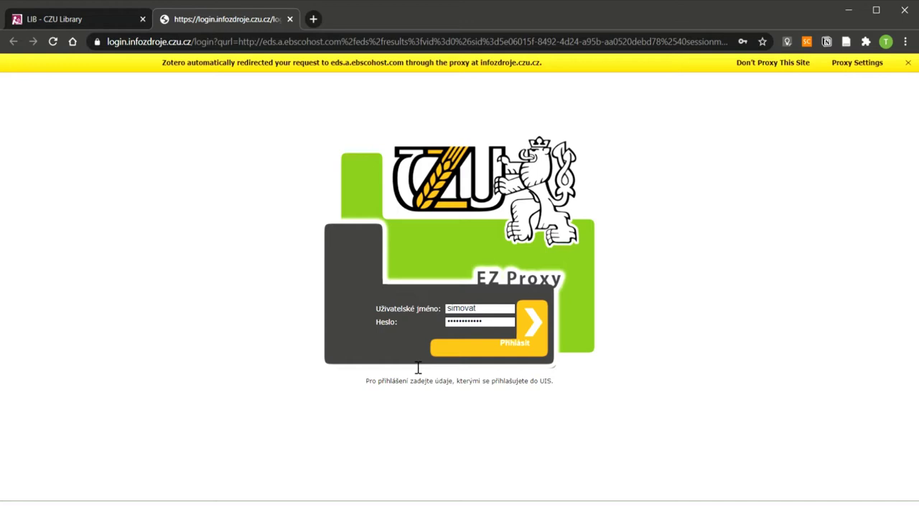
- Sign in through the library proxy and open the EBSCO Discovery Service resource
{"action": "left_click", "coordinate": [522, 352]}
{"action": "left_click", "coordinate": [526, 348]}
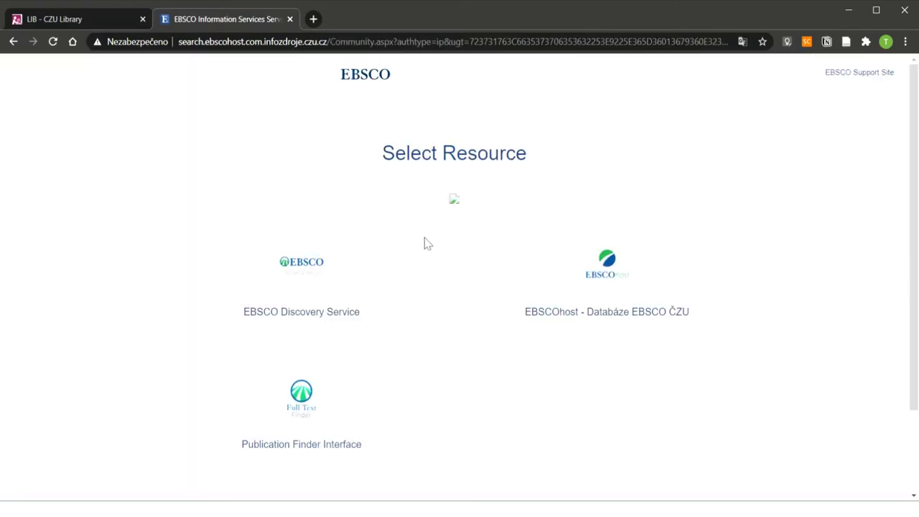
{"action": "left_click", "coordinate": [351, 316]}
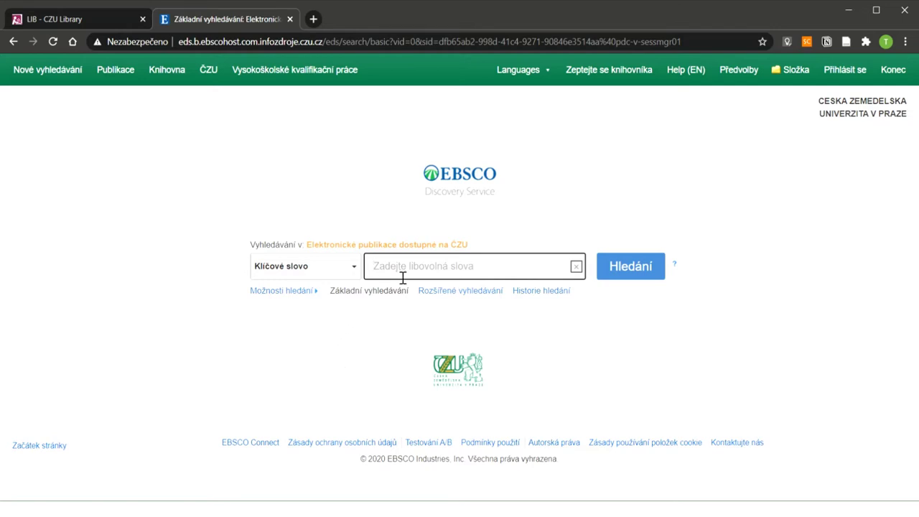
- Search for 'agriculture' using the 'agri' suggestion, returning 7,107,750 results
{"action": "type", "text": "agri"}
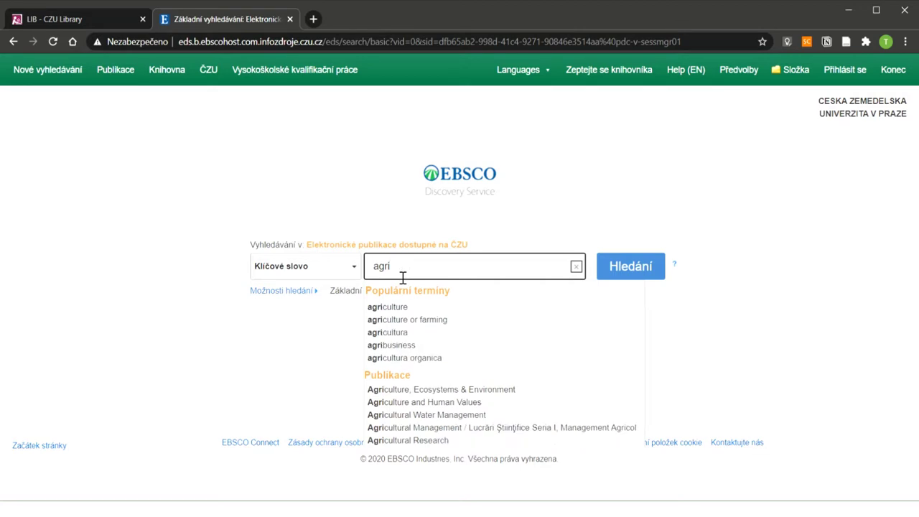
{"action": "key", "text": "Down"}
{"action": "key", "text": "Return"}
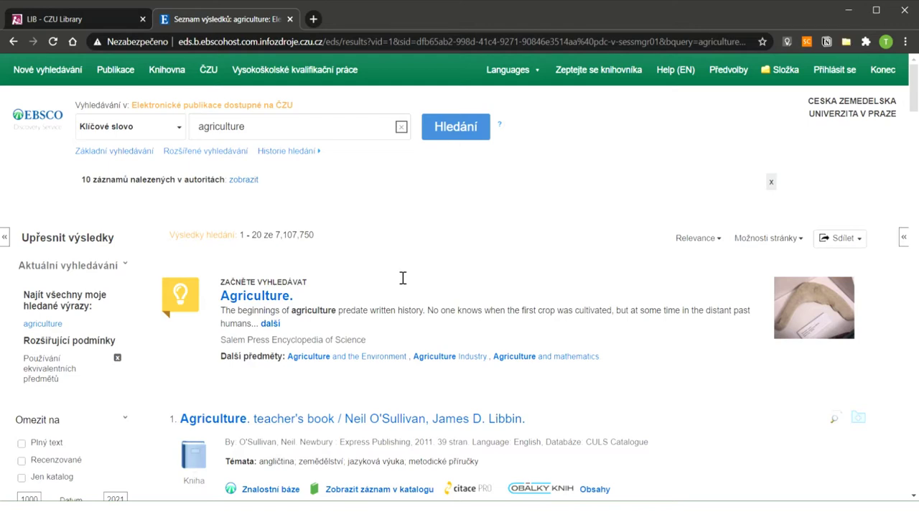
- Switch the interface language to English and highlight the 7,107,750 result count
{"action": "left_click", "coordinate": [523, 71]}
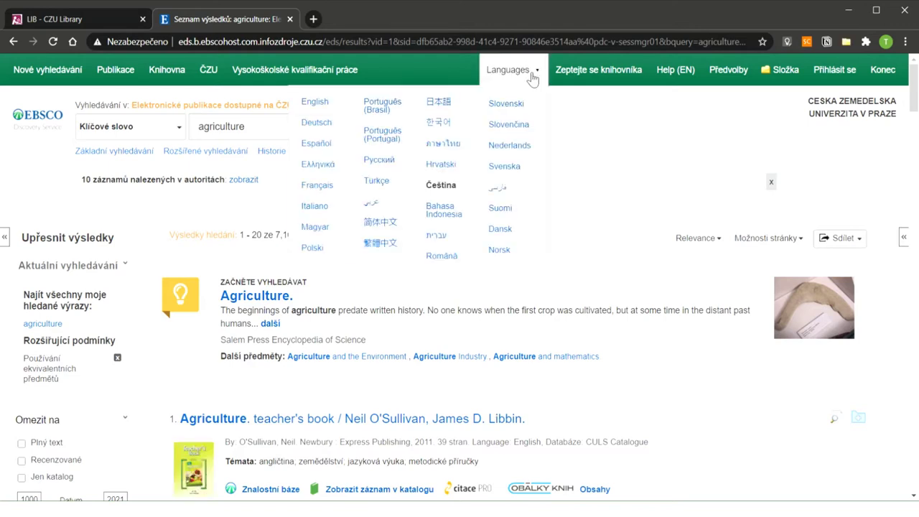
{"action": "left_click", "coordinate": [324, 105]}
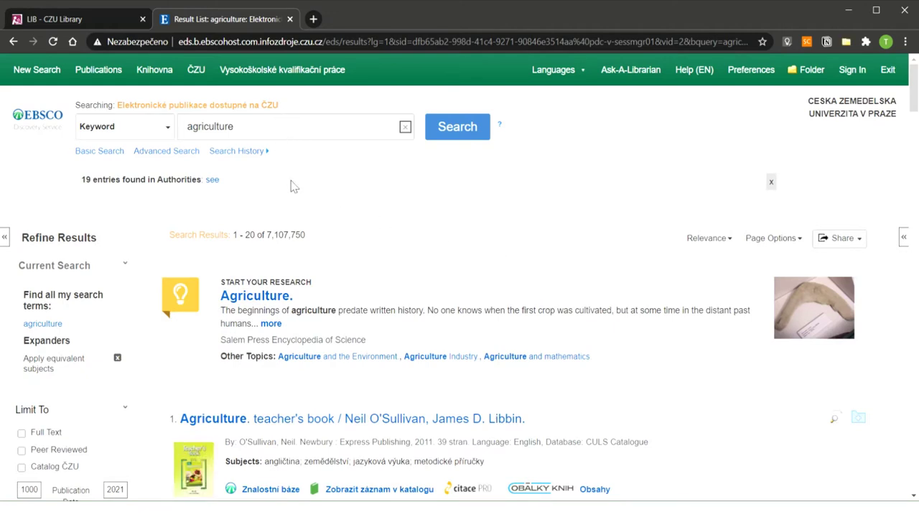
{"action": "scroll", "coordinate": [363, 222], "scroll_direction": "down", "scroll_amount": 1}
{"action": "scroll", "coordinate": [287, 181], "scroll_direction": "up", "scroll_amount": 1}
{"action": "double_click", "coordinate": [278, 244]}
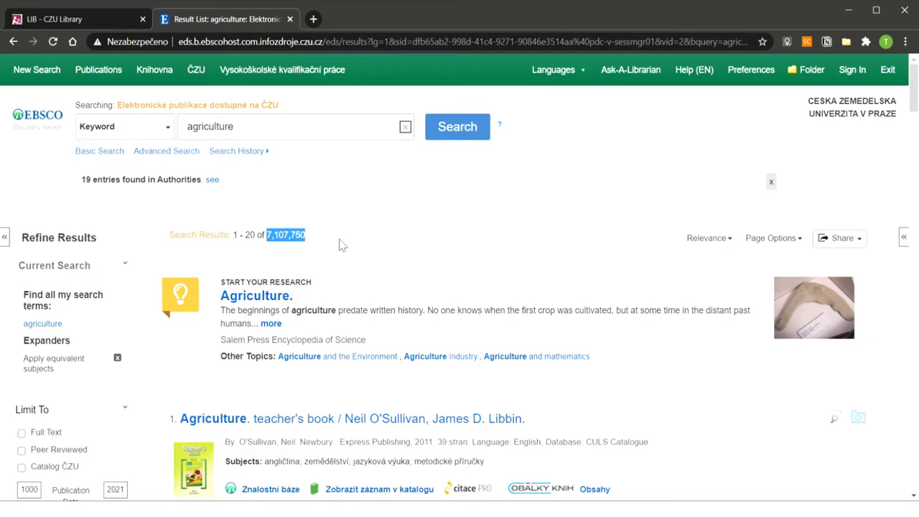
{"action": "left_click", "coordinate": [342, 245]}
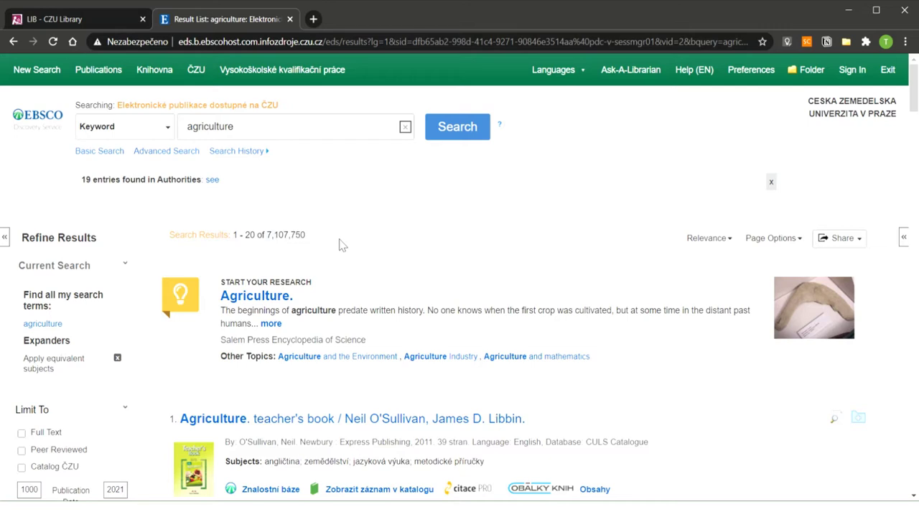
- Run an advanced search: agriculture AND 'farming or farms' AND biodiversity, giving 30,162 results
{"action": "left_click", "coordinate": [160, 159]}
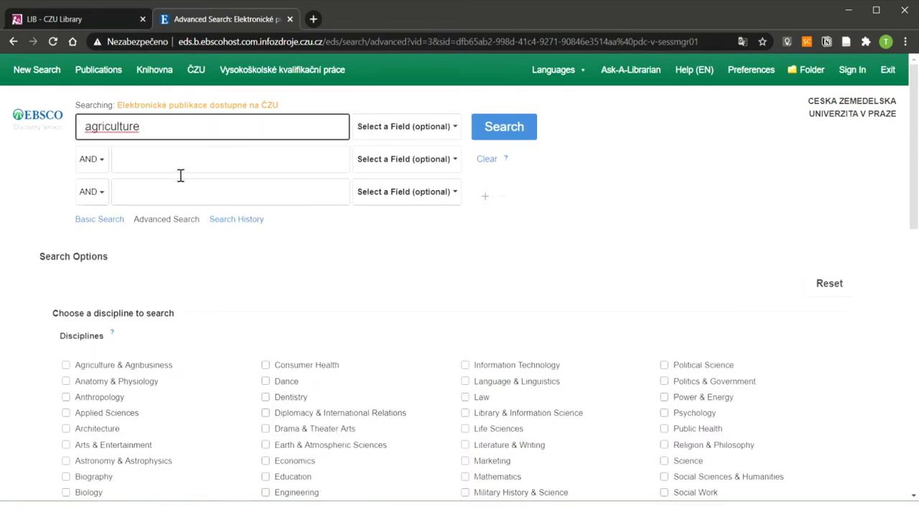
{"action": "left_click", "coordinate": [179, 173]}
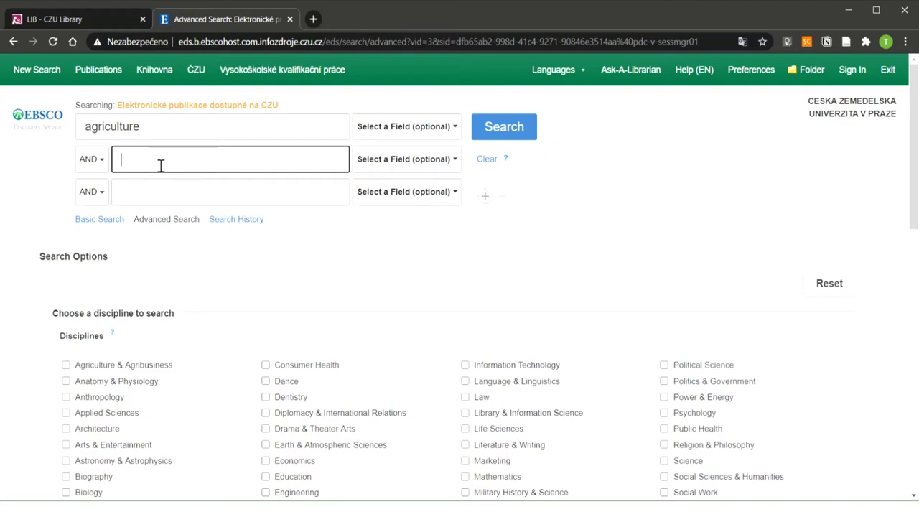
{"action": "type", "text": "farming"}
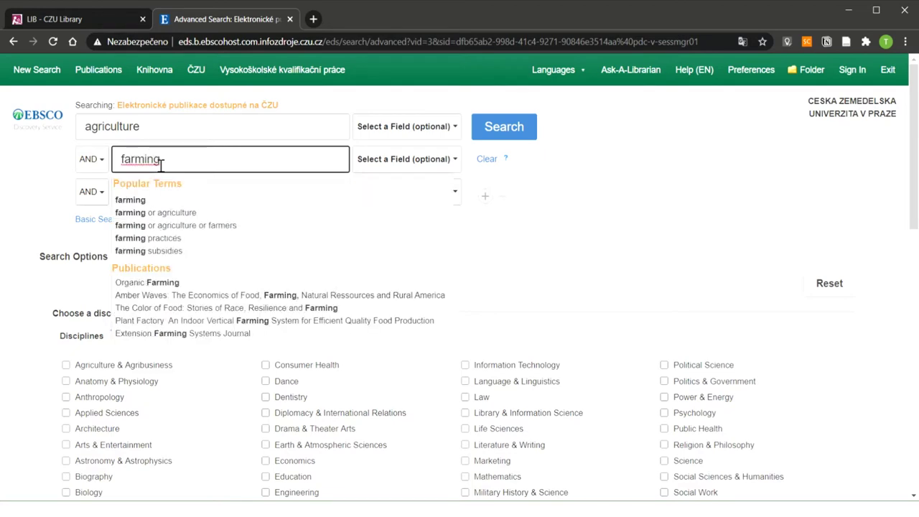
{"action": "type", "text": " or "}
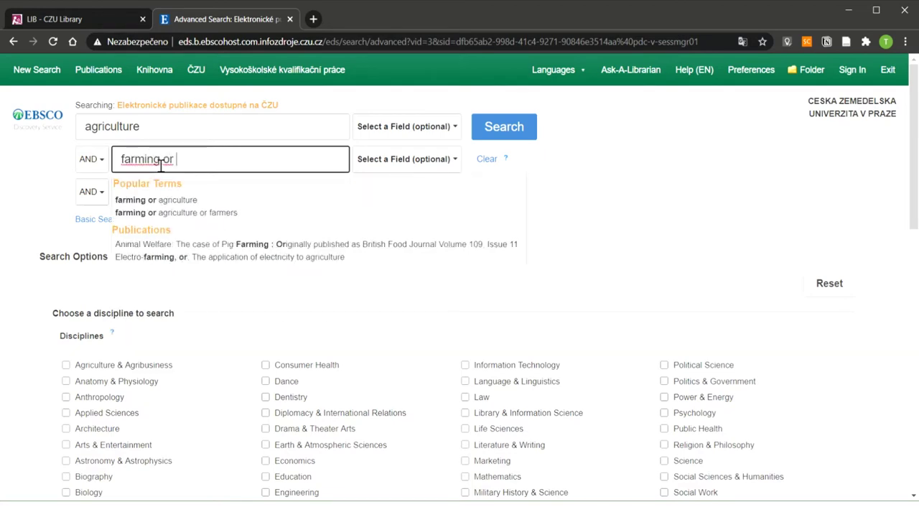
{"action": "type", "text": "farms"}
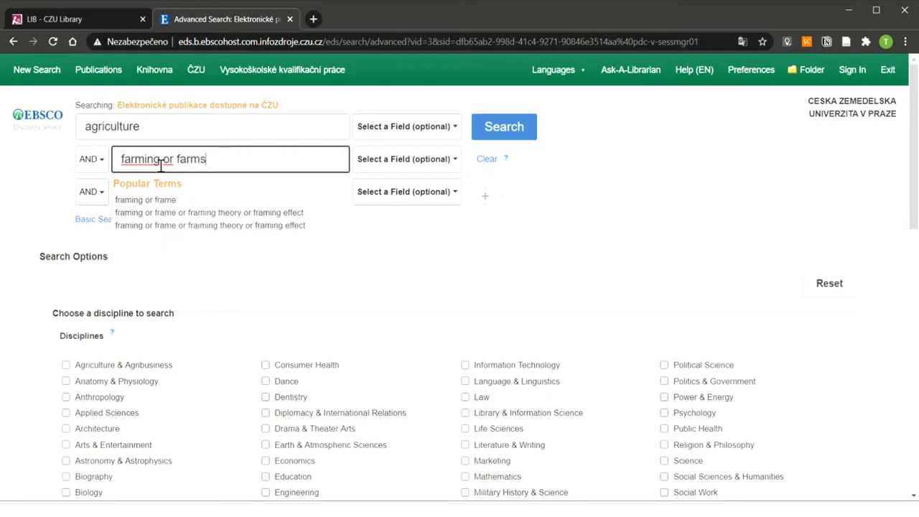
{"action": "left_click", "coordinate": [186, 194]}
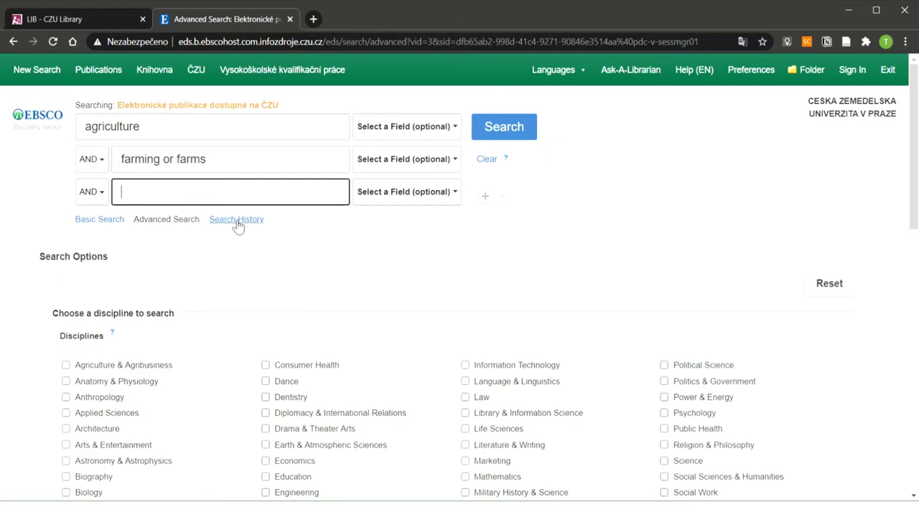
{"action": "type", "text": "e"}
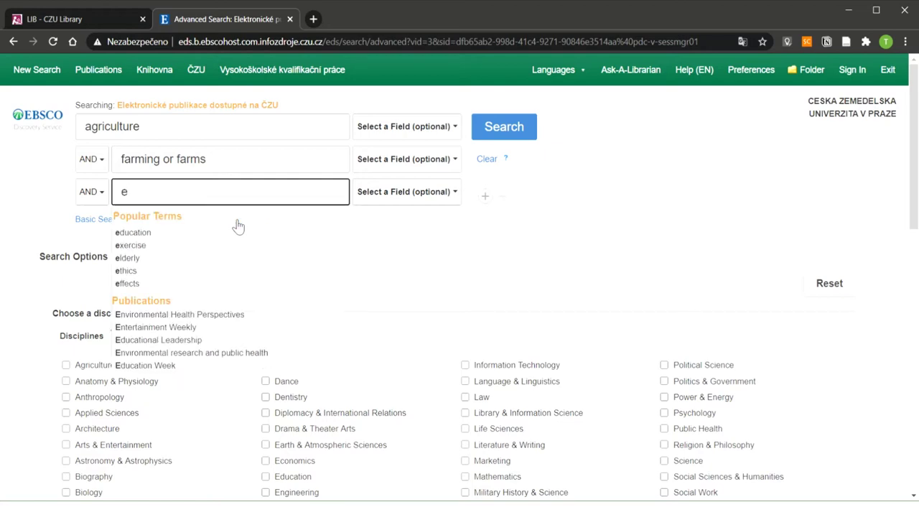
{"action": "key", "text": "BackSpace"}
{"action": "type", "text": "bio"}
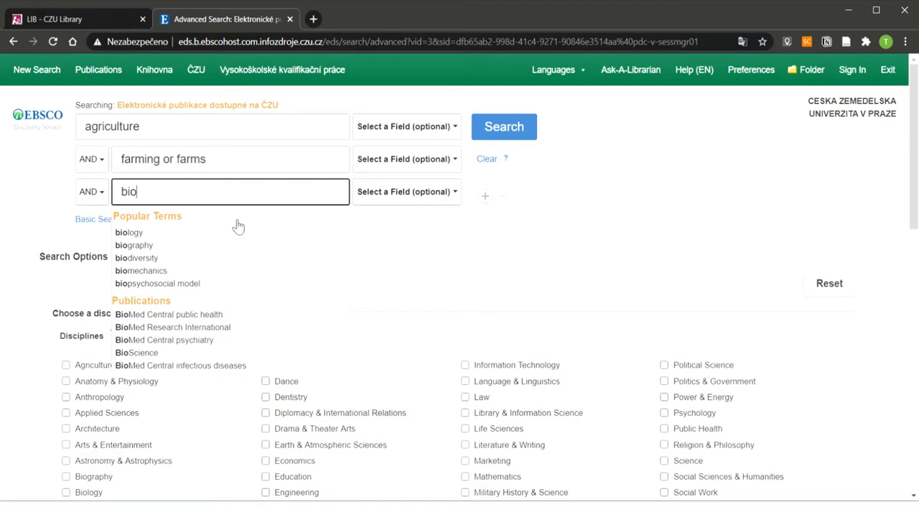
{"action": "key", "text": "Down"}
{"action": "key", "text": "Down"}
{"action": "key", "text": "Down"}
{"action": "key", "text": "Down"}
{"action": "key", "text": "Return"}
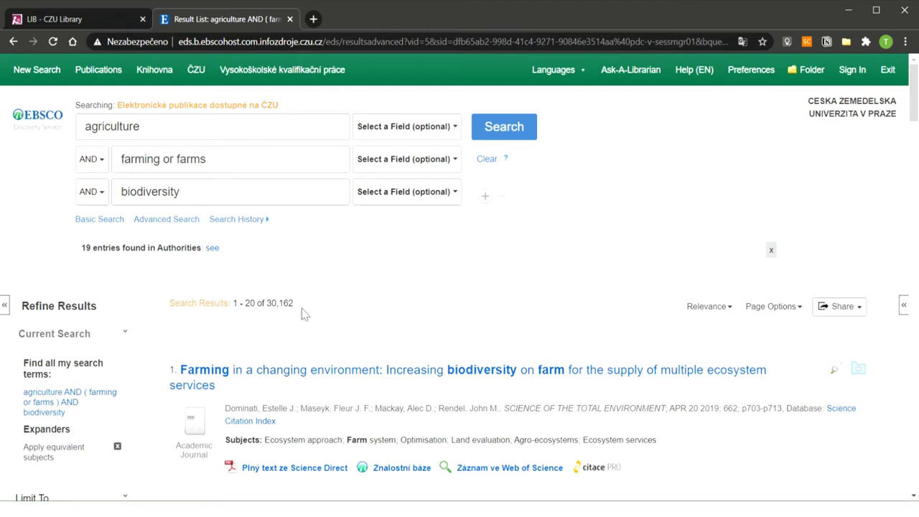
{"action": "left_click_drag", "start_coordinate": [309, 311], "coordinate": [272, 317]}
{"action": "scroll", "coordinate": [533, 240], "scroll_direction": "down", "scroll_amount": 2}
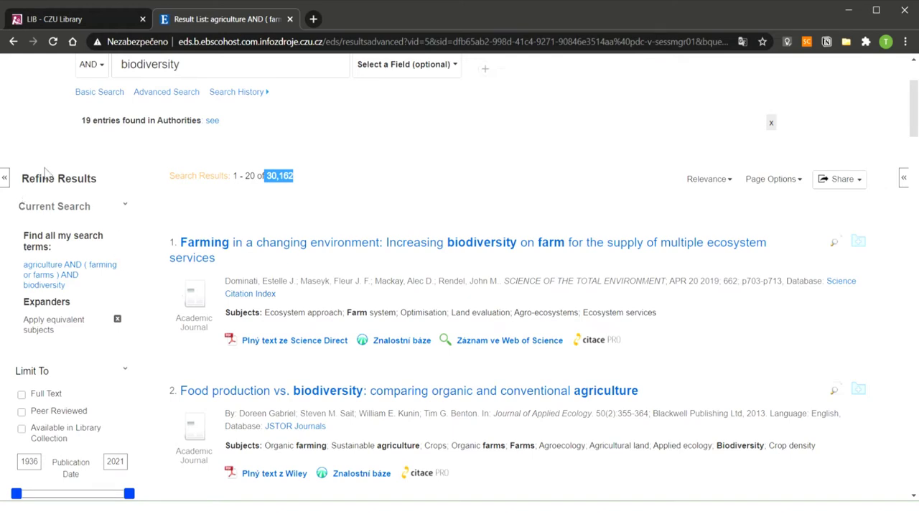
{"action": "scroll", "coordinate": [70, 189], "scroll_direction": "down", "scroll_amount": 1}
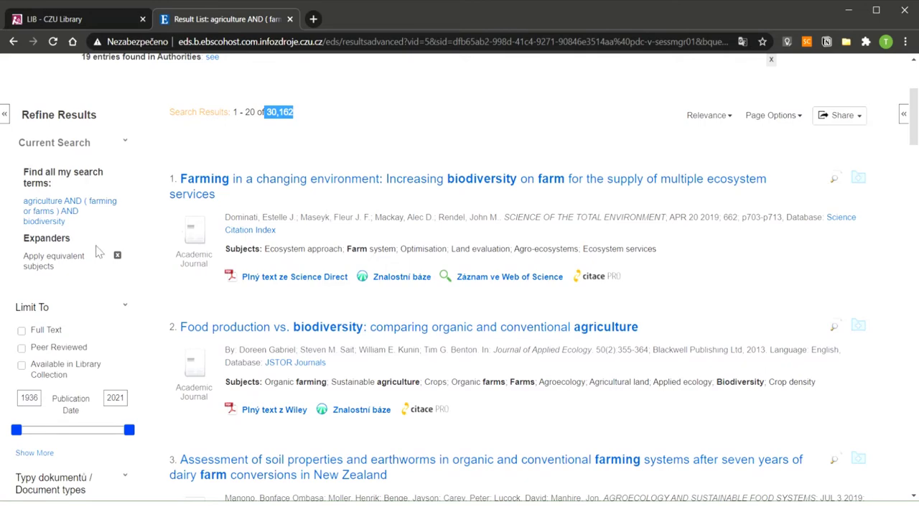
{"action": "scroll", "coordinate": [101, 252], "scroll_direction": "down", "scroll_amount": 1}
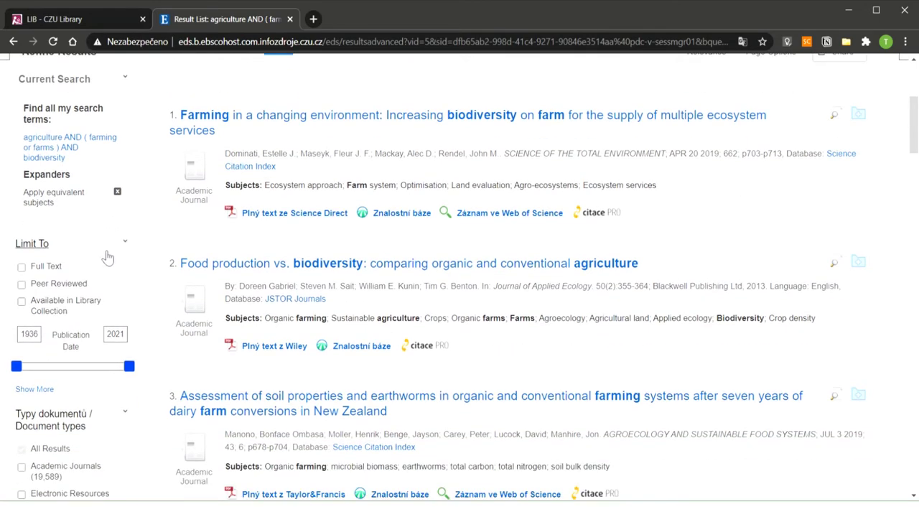
- Limit results to full-text and peer-reviewed items and narrow the publication date range
{"action": "left_click", "coordinate": [36, 272]}
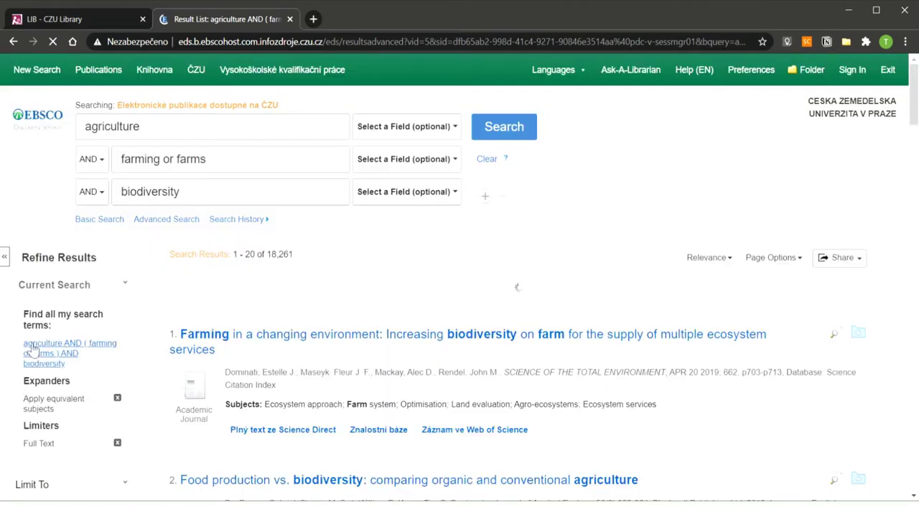
{"action": "scroll", "coordinate": [43, 323], "scroll_direction": "down", "scroll_amount": 3}
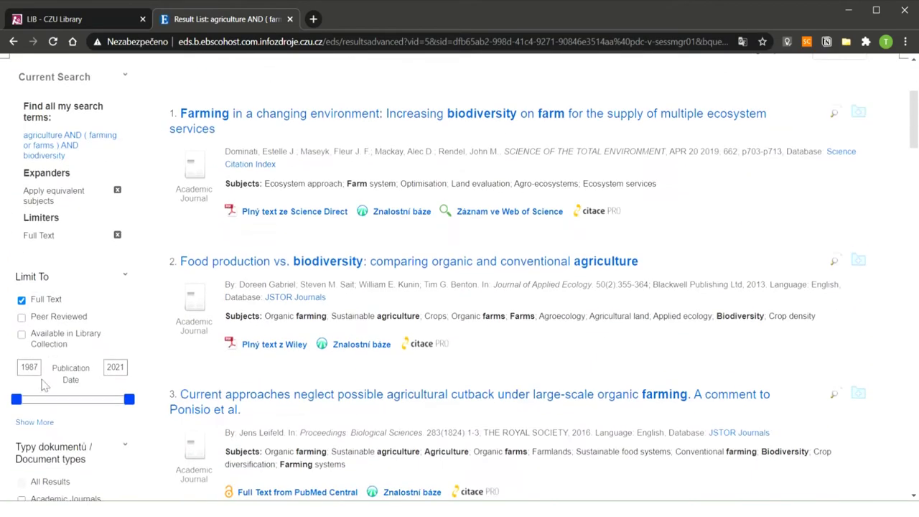
{"action": "left_click_drag", "start_coordinate": [19, 399], "coordinate": [115, 417]}
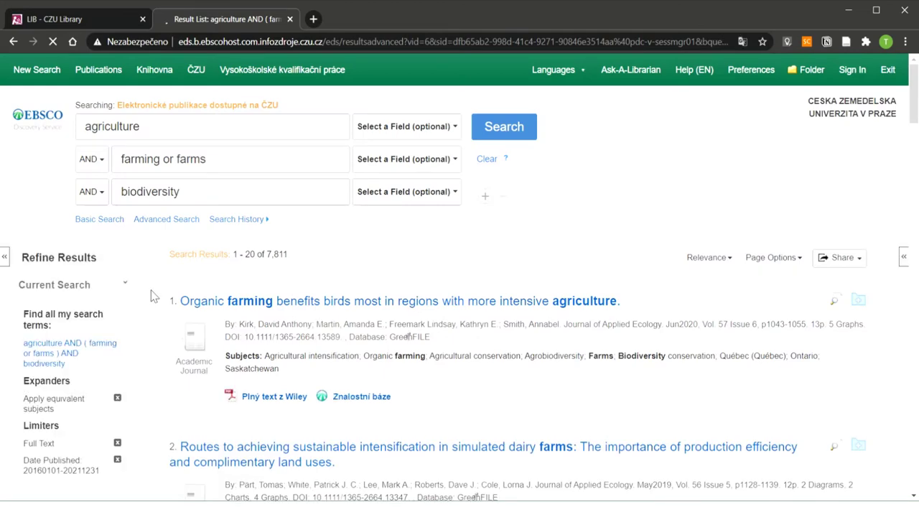
{"action": "scroll", "coordinate": [151, 296], "scroll_direction": "down", "scroll_amount": 4}
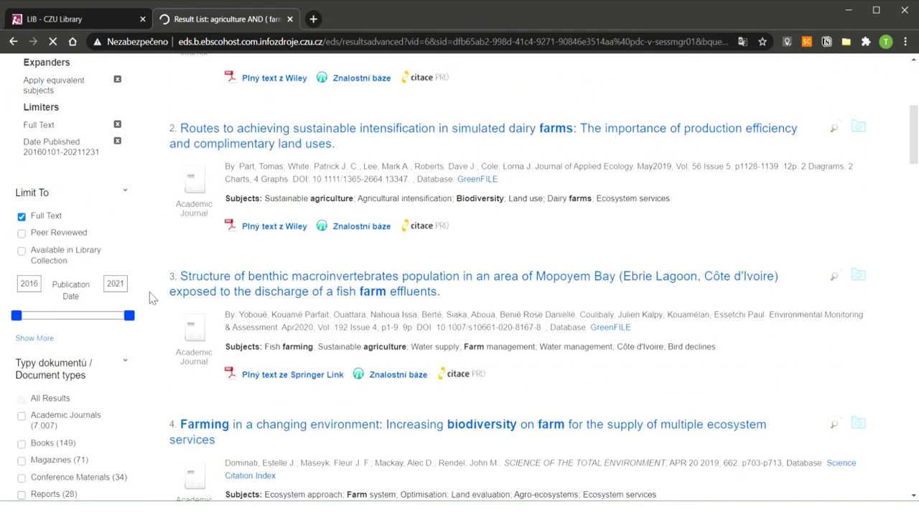
{"action": "left_click", "coordinate": [59, 232]}
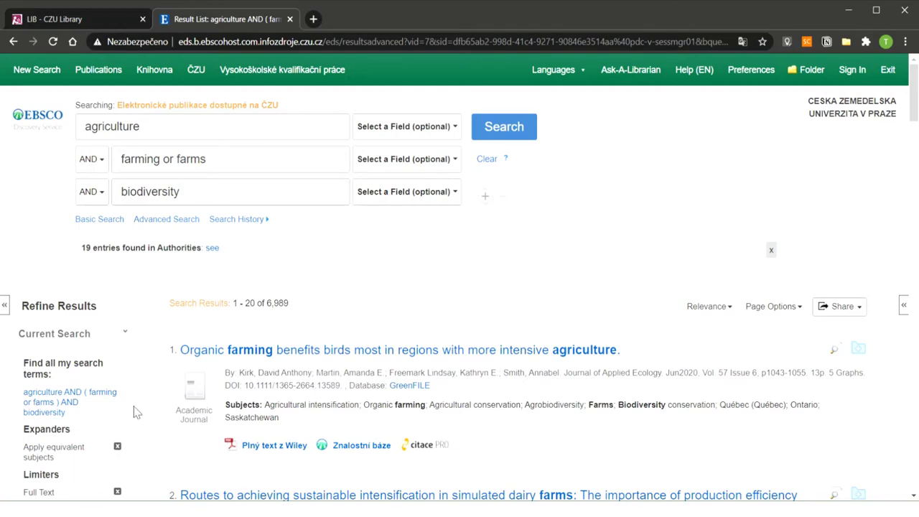
- Restrict results to Academic Journals (6,915 items) and expand the Language facet
{"action": "scroll", "coordinate": [135, 409], "scroll_direction": "down", "scroll_amount": 1}
{"action": "scroll", "coordinate": [171, 366], "scroll_direction": "down", "scroll_amount": 1}
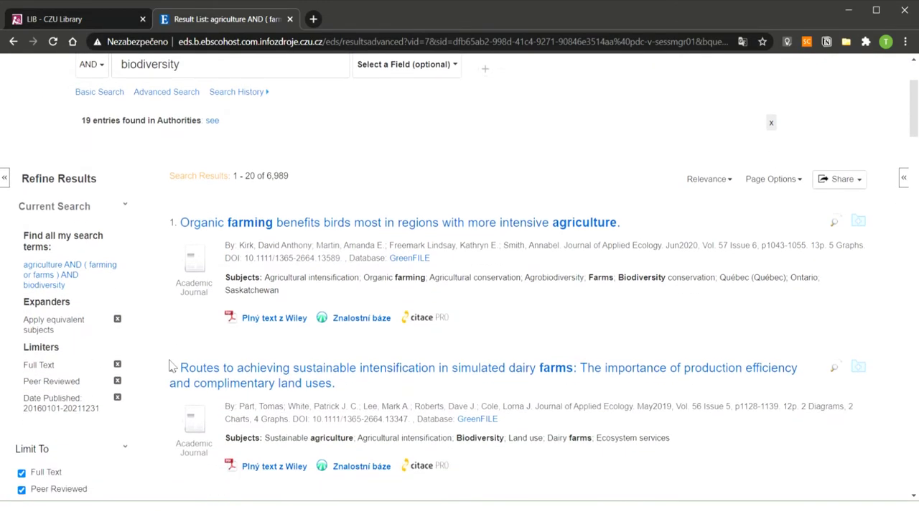
{"action": "scroll", "coordinate": [141, 338], "scroll_direction": "down", "scroll_amount": 4}
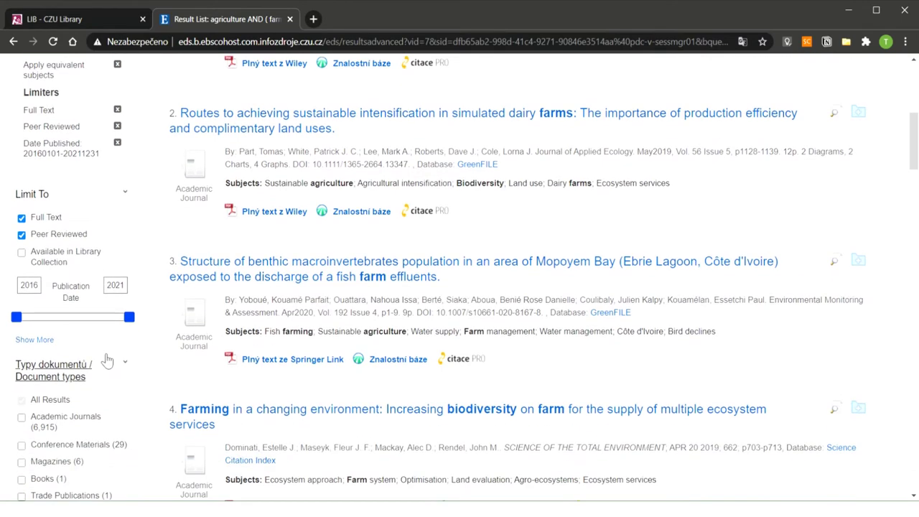
{"action": "scroll", "coordinate": [106, 359], "scroll_direction": "down", "scroll_amount": 1}
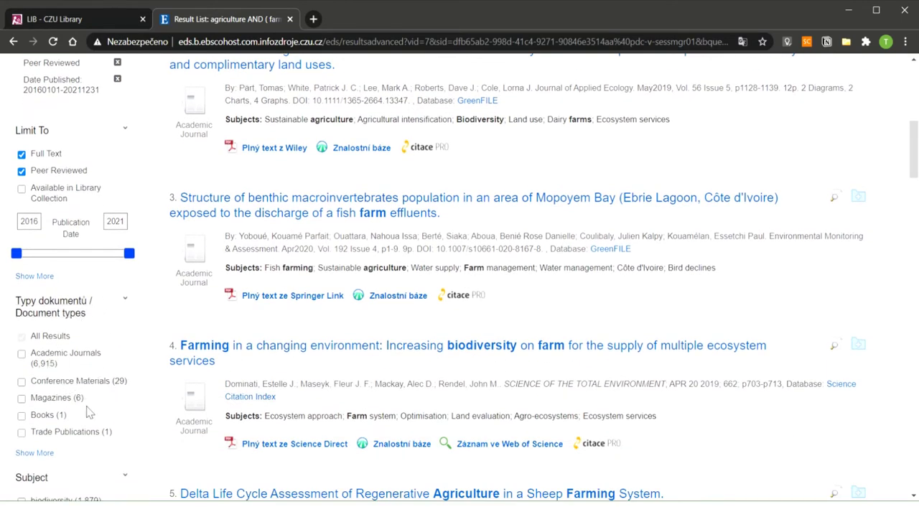
{"action": "scroll", "coordinate": [90, 414], "scroll_direction": "down", "scroll_amount": 1}
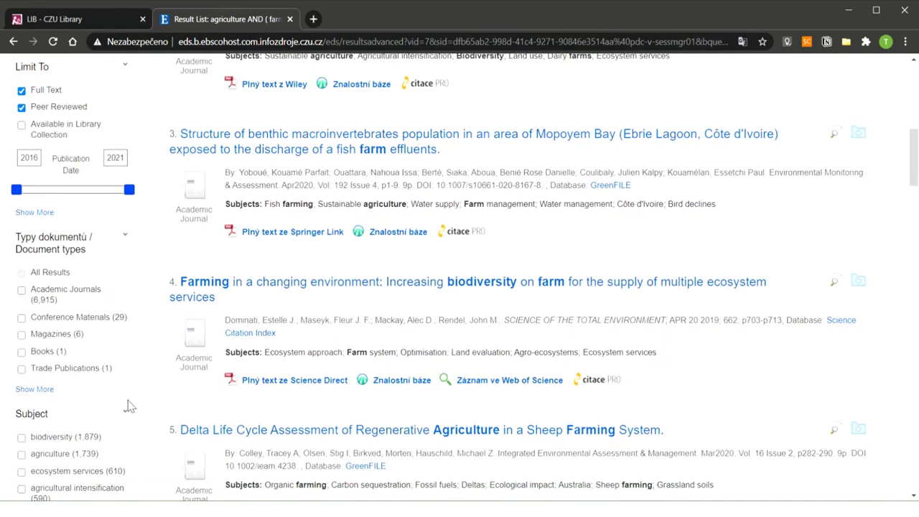
{"action": "left_click", "coordinate": [59, 296]}
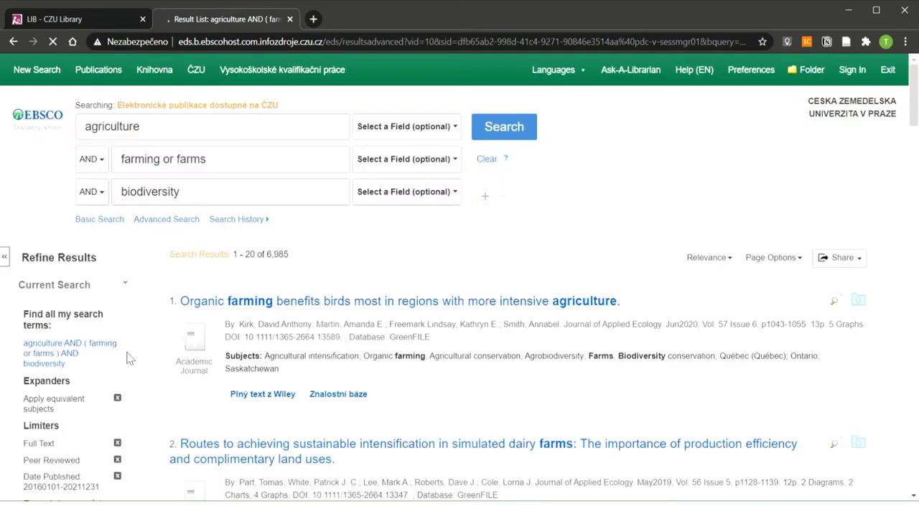
{"action": "scroll", "coordinate": [128, 359], "scroll_direction": "down", "scroll_amount": 10}
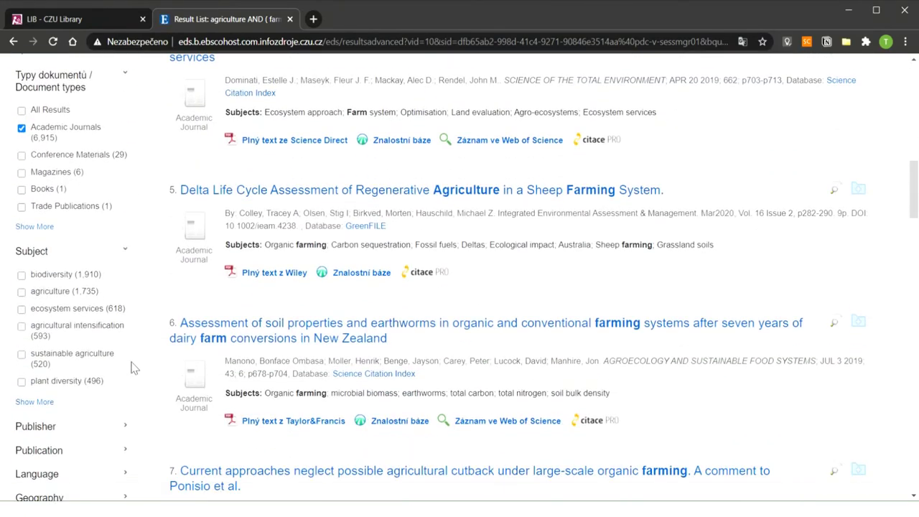
{"action": "scroll", "coordinate": [132, 369], "scroll_direction": "down", "scroll_amount": 2}
{"action": "left_click", "coordinate": [129, 355]}
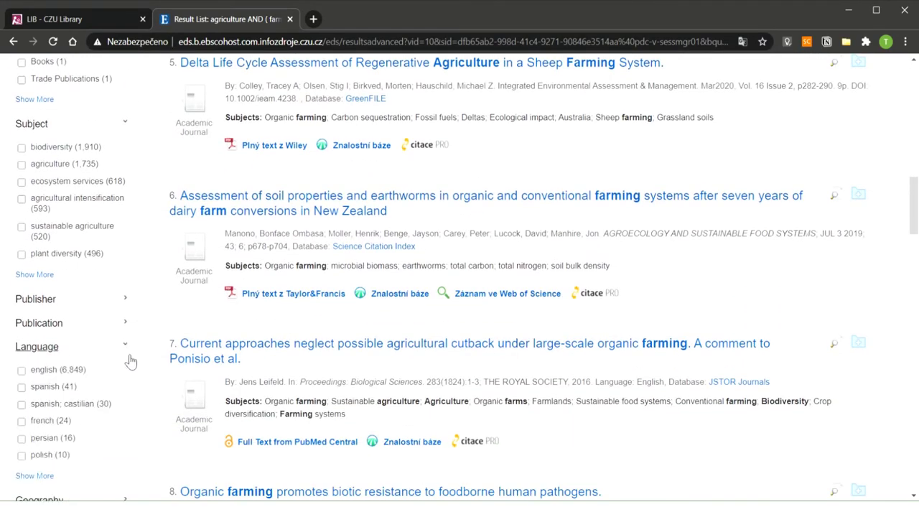
{"action": "scroll", "coordinate": [130, 363], "scroll_direction": "down", "scroll_amount": 1}
{"action": "scroll", "coordinate": [127, 371], "scroll_direction": "up", "scroll_amount": 12}
{"action": "scroll", "coordinate": [110, 381], "scroll_direction": "down", "scroll_amount": 9}
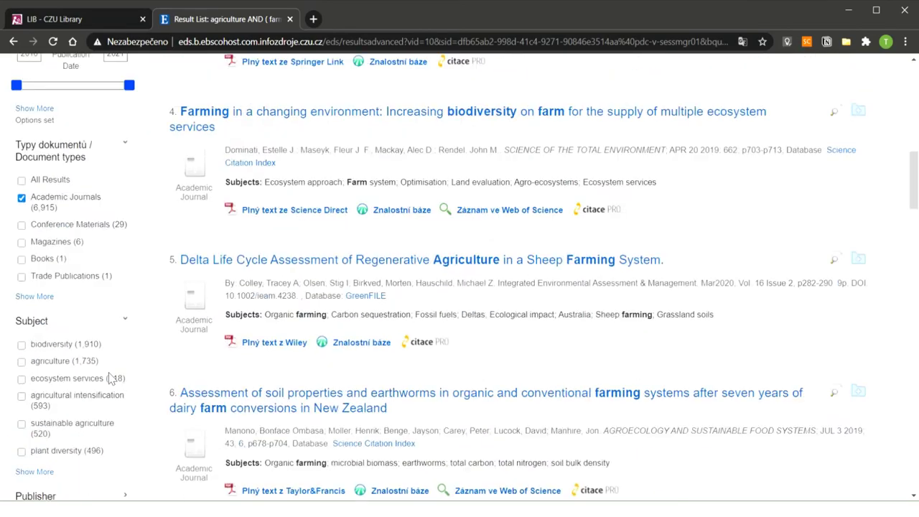
{"action": "scroll", "coordinate": [112, 379], "scroll_direction": "down", "scroll_amount": 4}
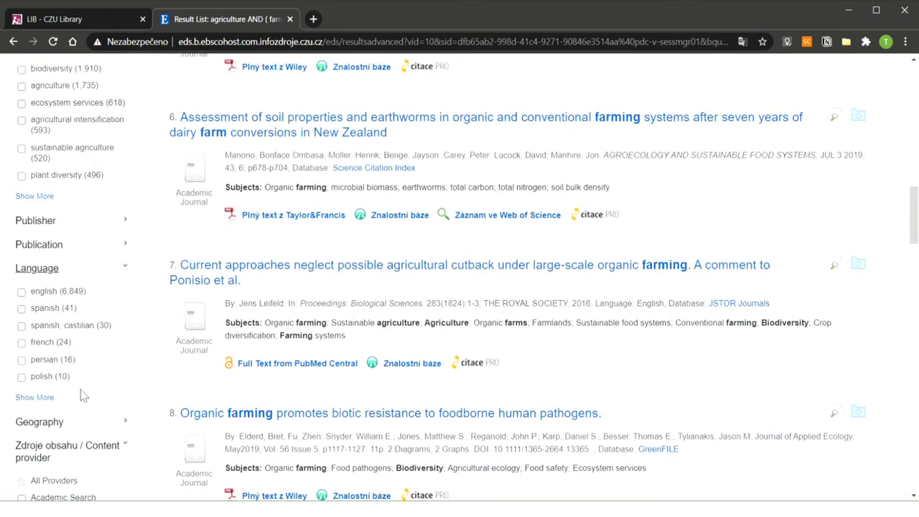
{"action": "scroll", "coordinate": [81, 389], "scroll_direction": "down", "scroll_amount": 3}
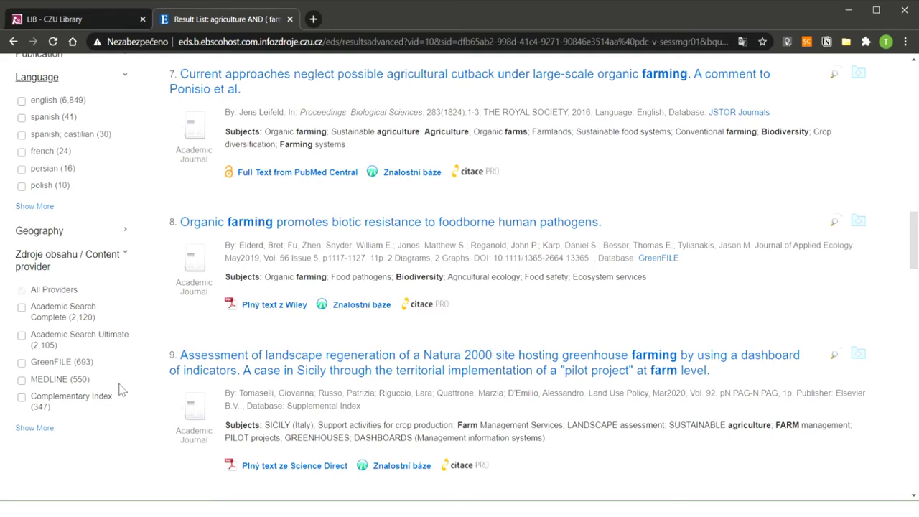
- Show all content providers and check Scopus® and Science Citation Index
{"action": "left_click", "coordinate": [34, 428]}
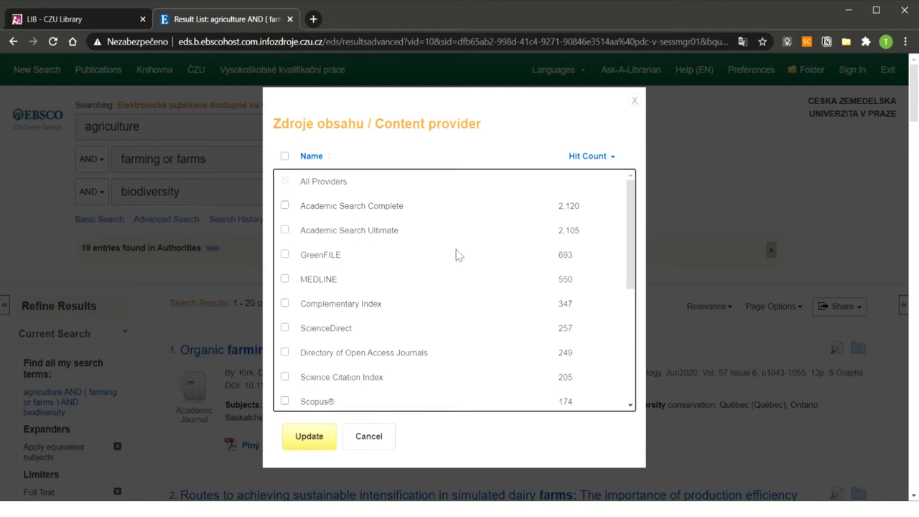
{"action": "scroll", "coordinate": [451, 272], "scroll_direction": "down", "scroll_amount": 1}
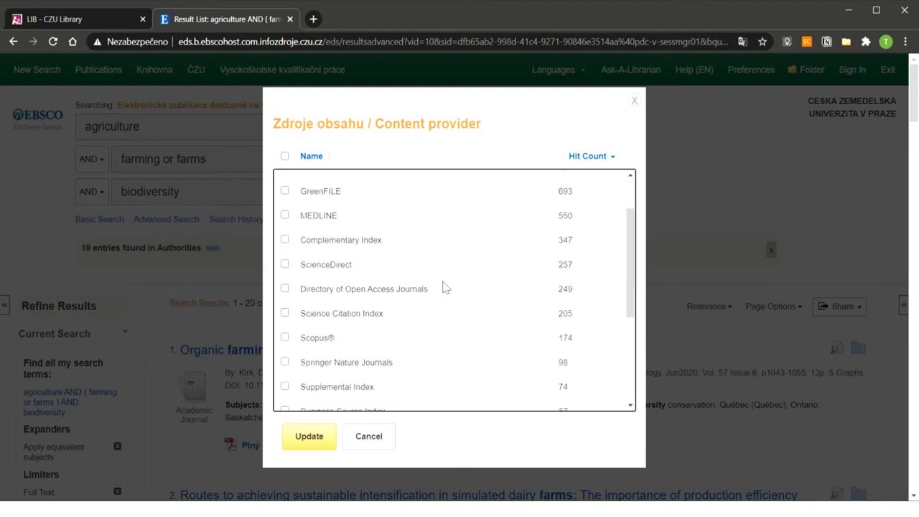
{"action": "left_click", "coordinate": [285, 339]}
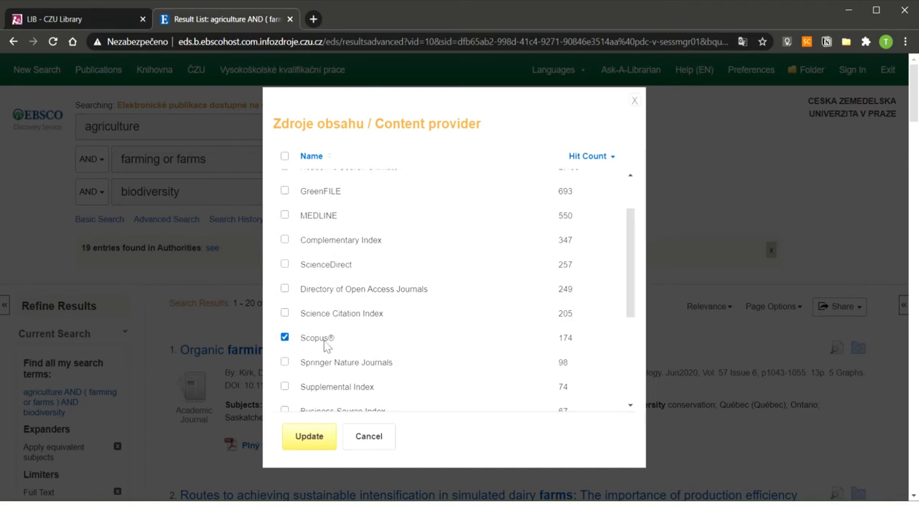
{"action": "scroll", "coordinate": [327, 345], "scroll_direction": "down", "scroll_amount": 3}
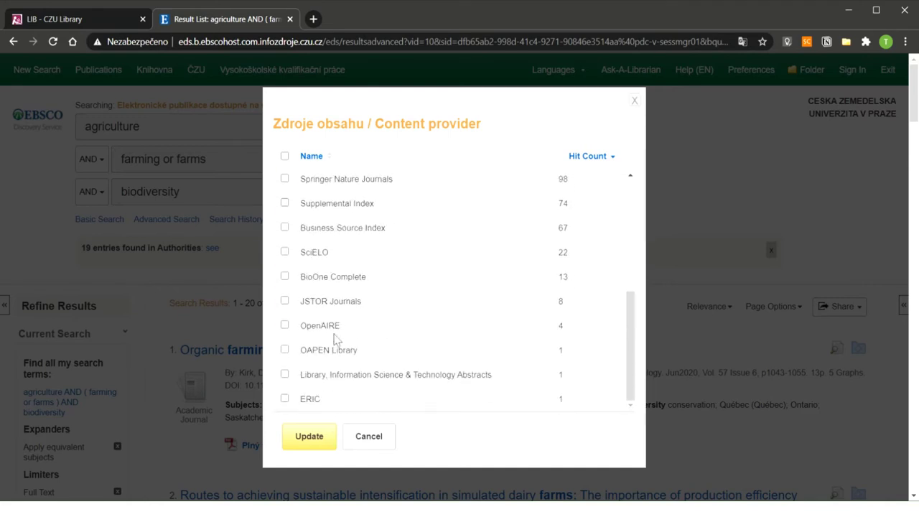
{"action": "scroll", "coordinate": [330, 347], "scroll_direction": "up", "scroll_amount": 3}
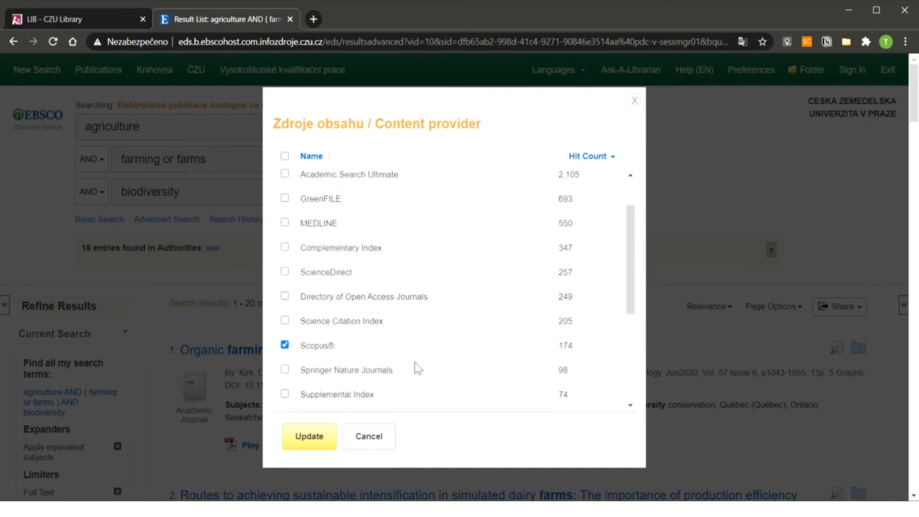
{"action": "left_click", "coordinate": [285, 322]}
- Apply the provider filter (379 results) and highlight the top result's authors, journal, date and database
{"action": "left_click", "coordinate": [324, 447]}
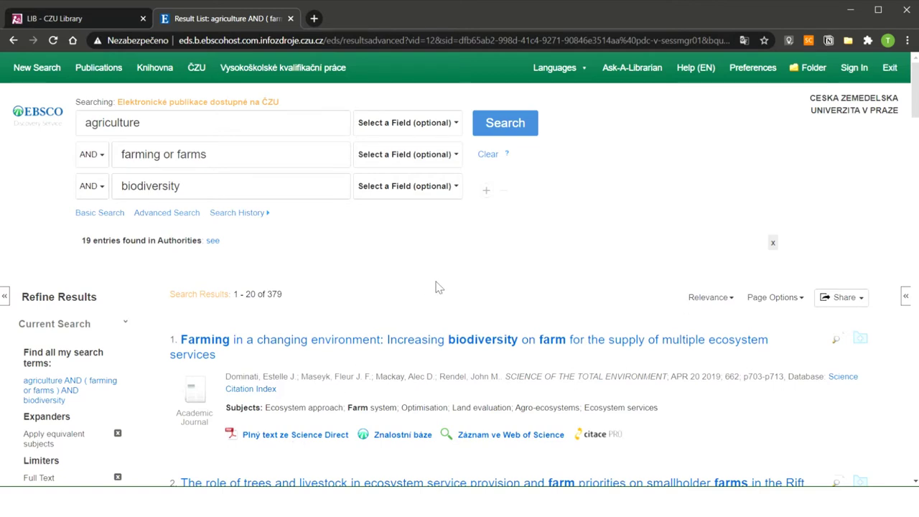
{"action": "scroll", "coordinate": [443, 316], "scroll_direction": "down", "scroll_amount": 1}
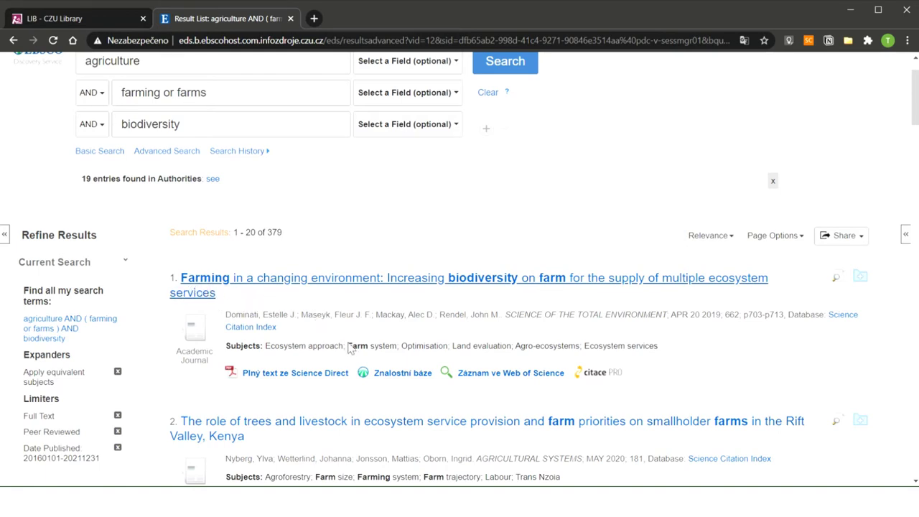
{"action": "left_click_drag", "start_coordinate": [244, 321], "coordinate": [384, 325]}
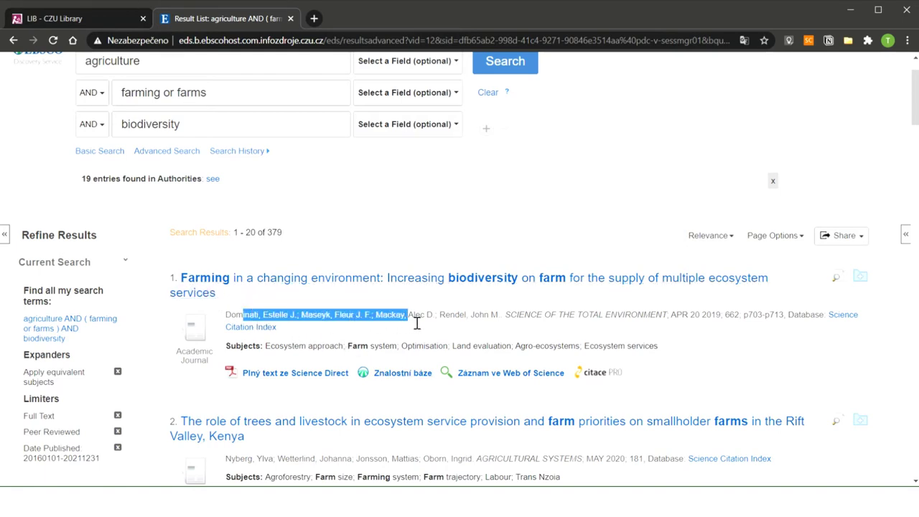
{"action": "left_click", "coordinate": [438, 324]}
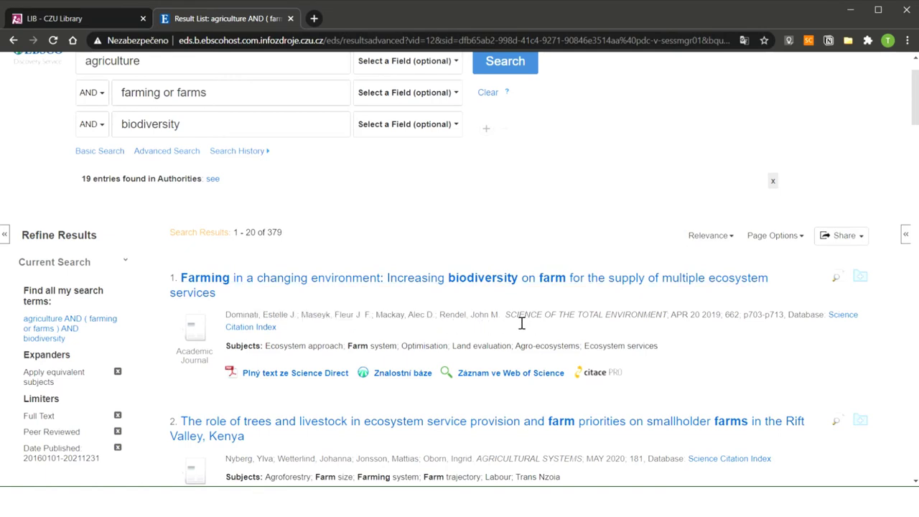
{"action": "left_click_drag", "start_coordinate": [510, 321], "coordinate": [729, 325]}
{"action": "left_click", "coordinate": [681, 330]}
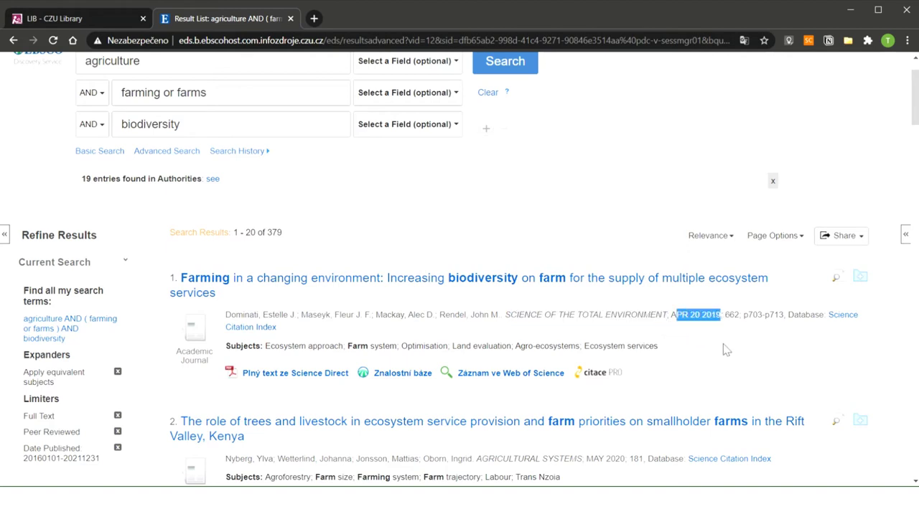
{"action": "left_click", "coordinate": [729, 340]}
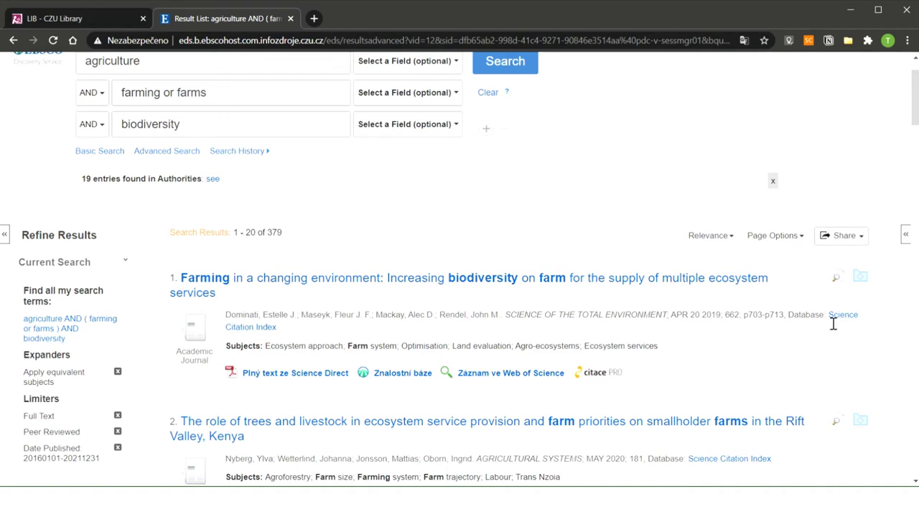
{"action": "left_click_drag", "start_coordinate": [830, 314], "coordinate": [842, 337]}
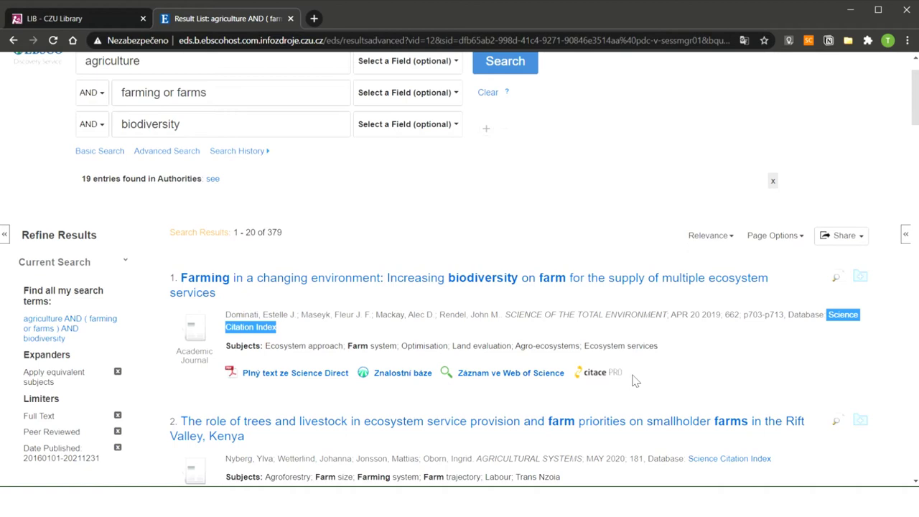
- Open the 'Farming in a changing environment' record and highlight its DOI and author keywords
{"action": "left_click", "coordinate": [460, 280]}
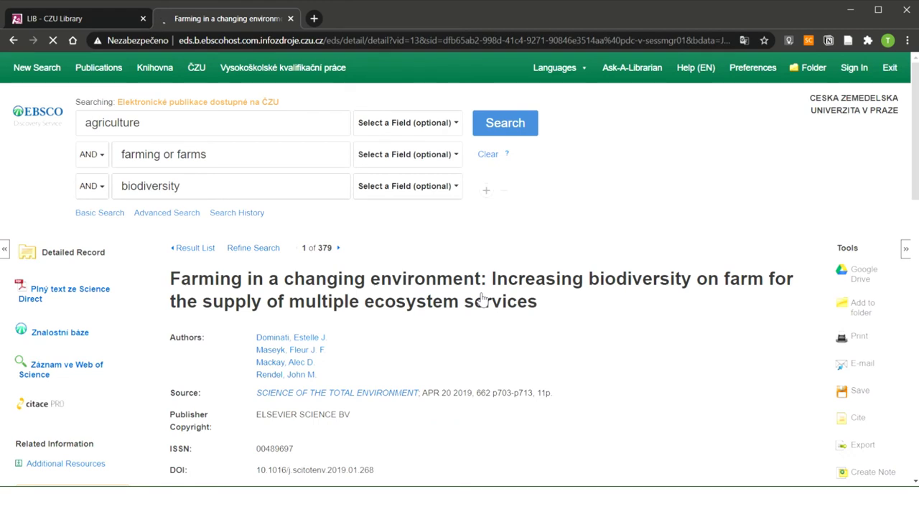
{"action": "scroll", "coordinate": [467, 352], "scroll_direction": "down", "scroll_amount": 1}
{"action": "scroll", "coordinate": [530, 375], "scroll_direction": "down", "scroll_amount": 2}
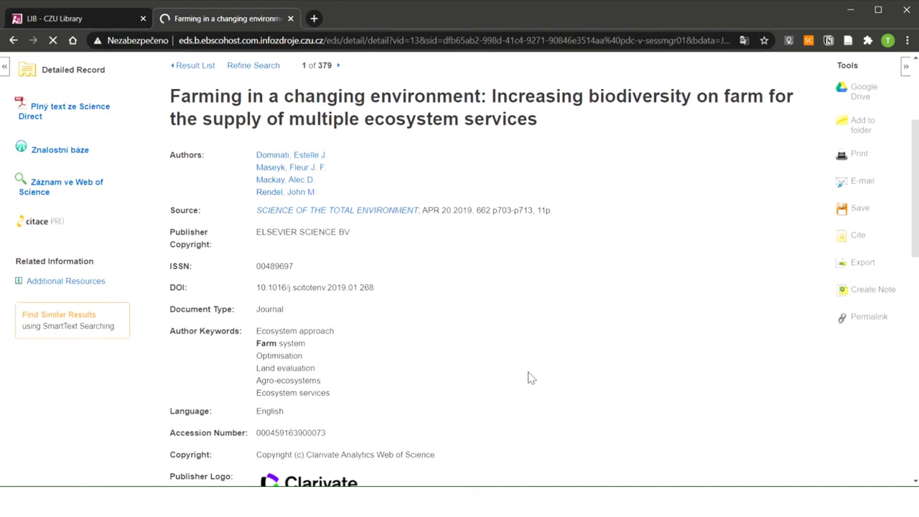
{"action": "left_click_drag", "start_coordinate": [375, 285], "coordinate": [263, 293]}
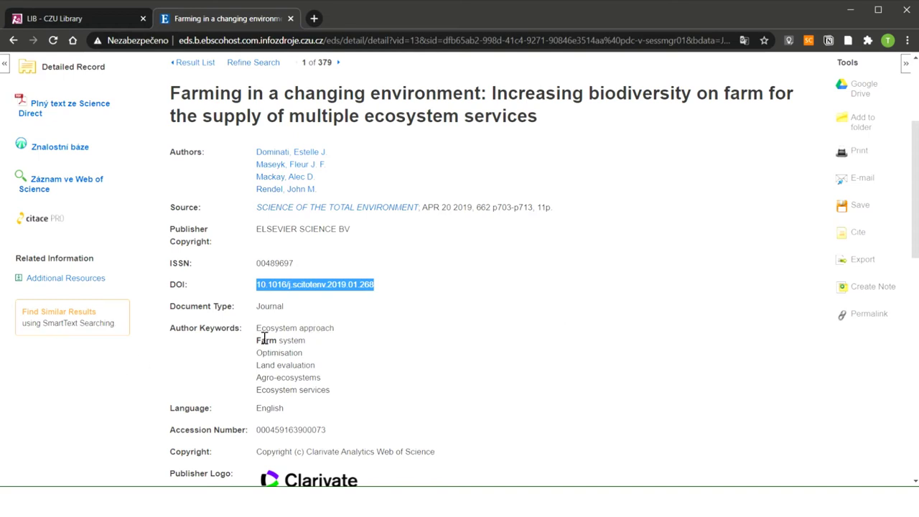
{"action": "scroll", "coordinate": [275, 345], "scroll_direction": "down", "scroll_amount": 1}
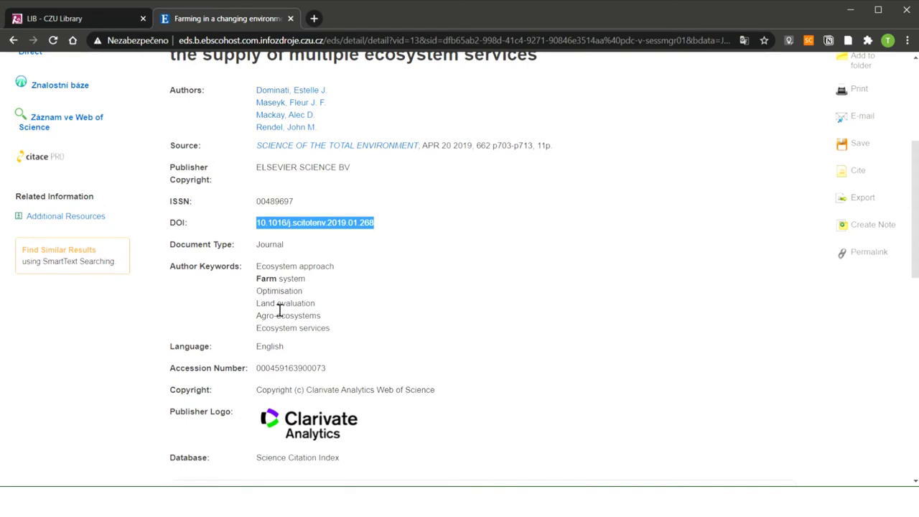
{"action": "left_click_drag", "start_coordinate": [259, 266], "coordinate": [342, 330]}
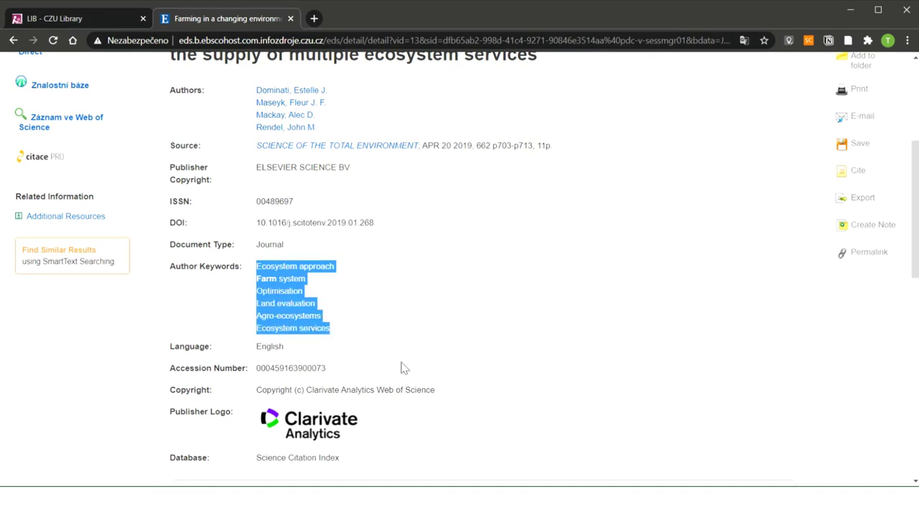
{"action": "scroll", "coordinate": [404, 369], "scroll_direction": "up", "scroll_amount": 2}
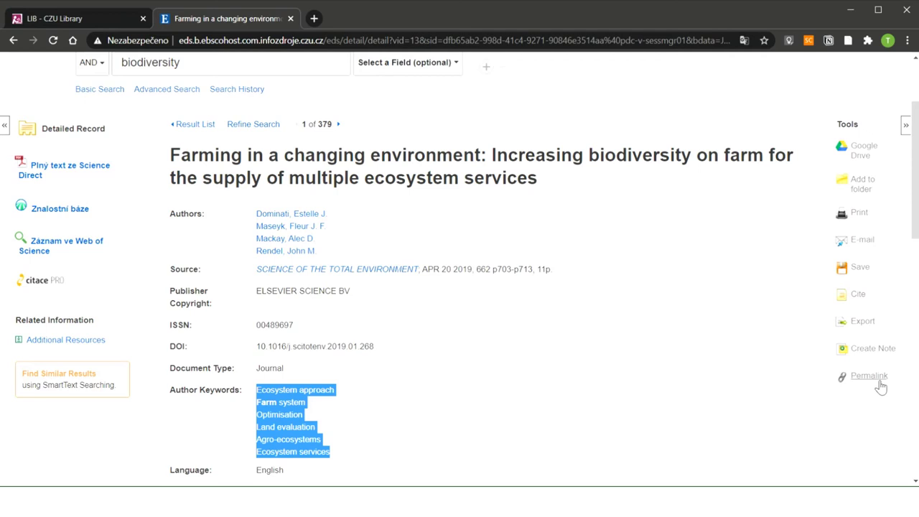
- Display the record's Permalink and select the full permanent URL
{"action": "left_click", "coordinate": [654, 395]}
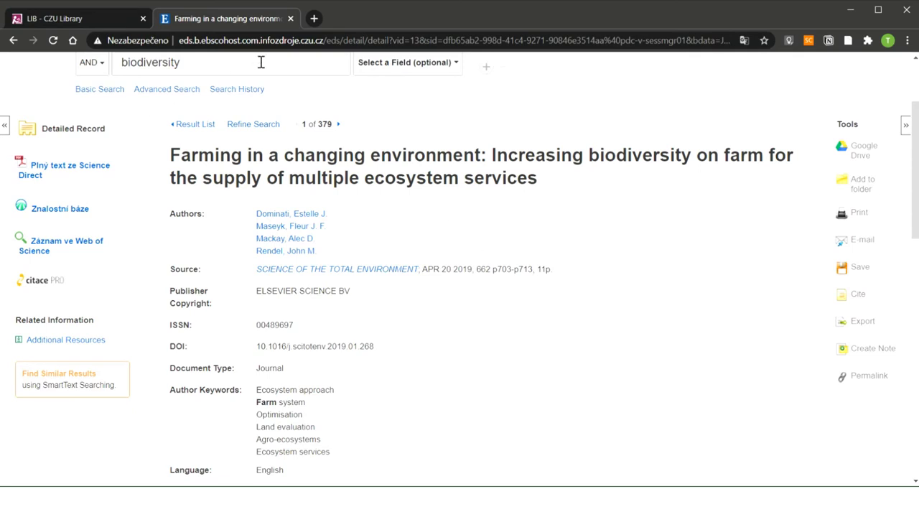
{"action": "left_click", "coordinate": [263, 40]}
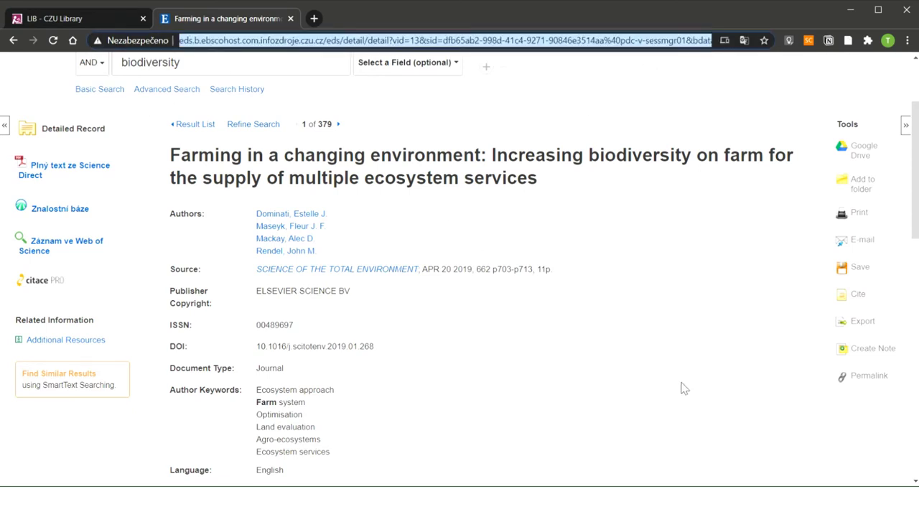
{"action": "left_click", "coordinate": [884, 380]}
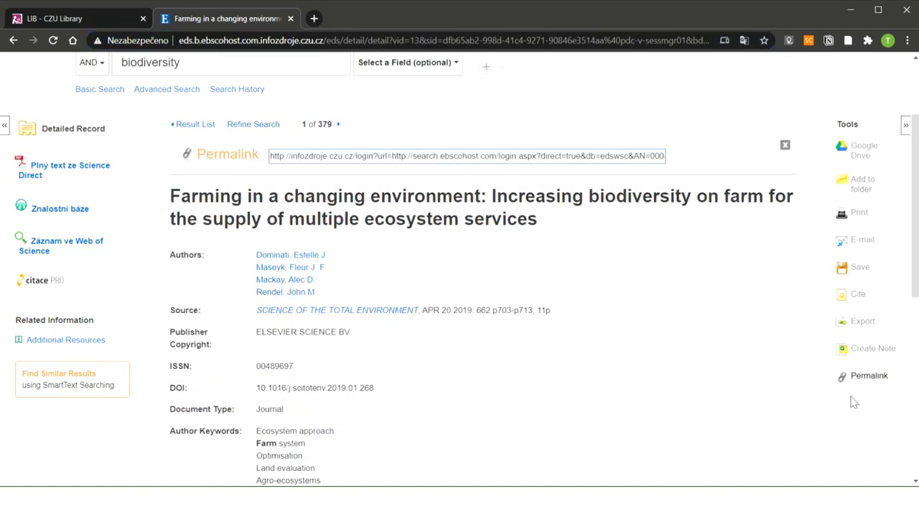
{"action": "left_click", "coordinate": [373, 159]}
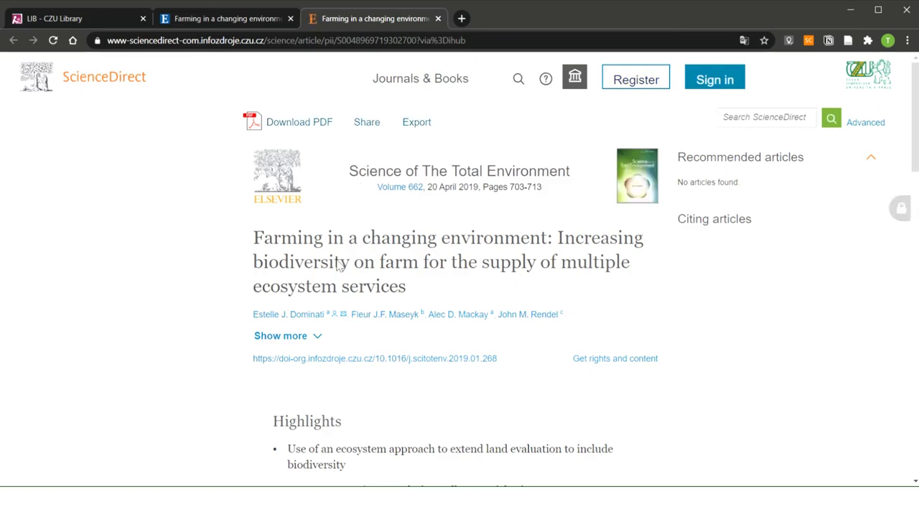
- Scroll through the ScienceDirect article page's outline, figures and tables
{"action": "scroll", "coordinate": [460, 259], "scroll_direction": "down", "scroll_amount": 20}
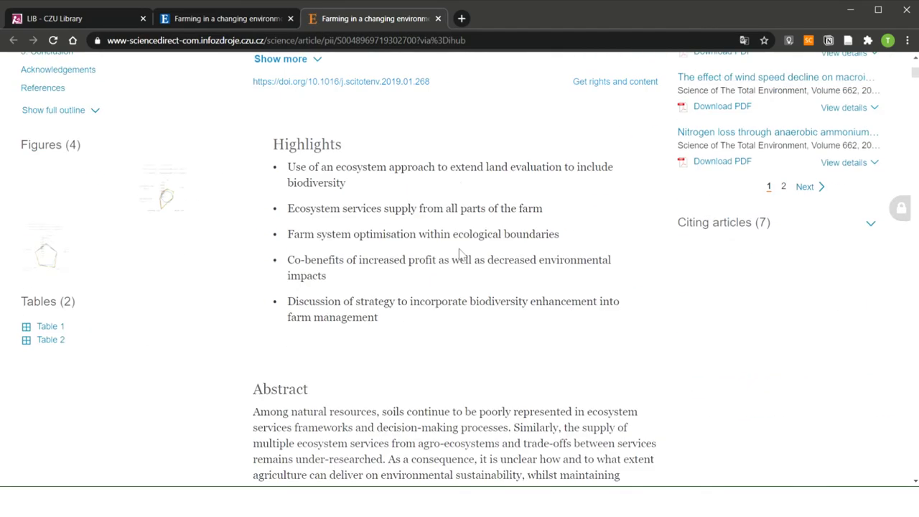
{"action": "scroll", "coordinate": [460, 269], "scroll_direction": "down", "scroll_amount": 20}
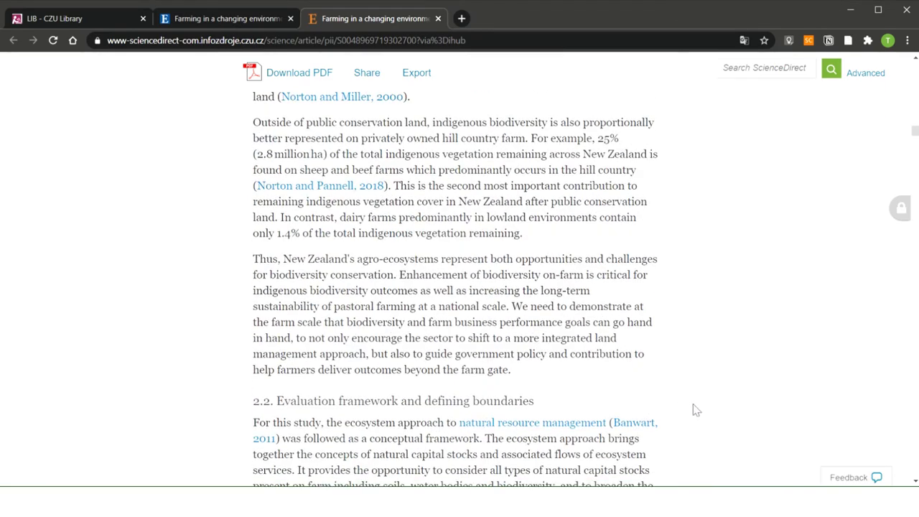
{"action": "scroll", "coordinate": [708, 410], "scroll_direction": "up", "scroll_amount": 20}
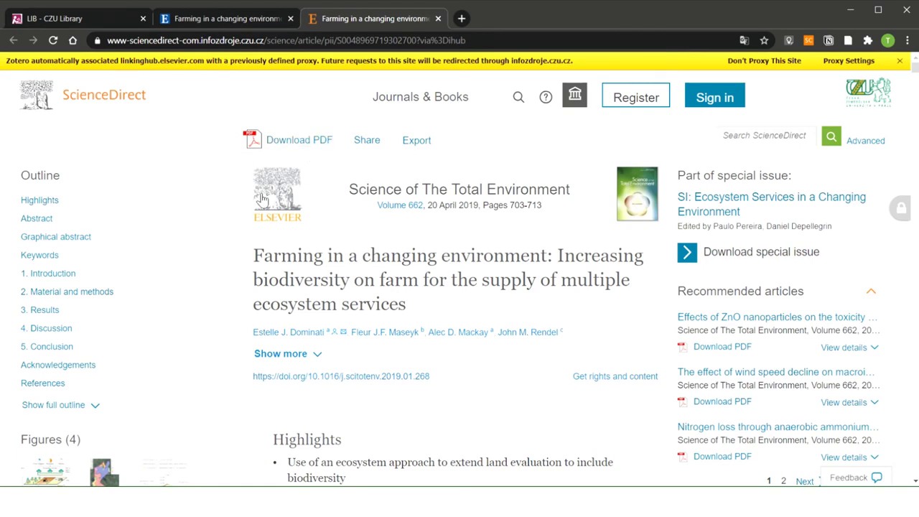
- Close the ScienceDirect article tab and the EBSCO record tab, returning to the CZU Information sources page
{"action": "left_click", "coordinate": [438, 19]}
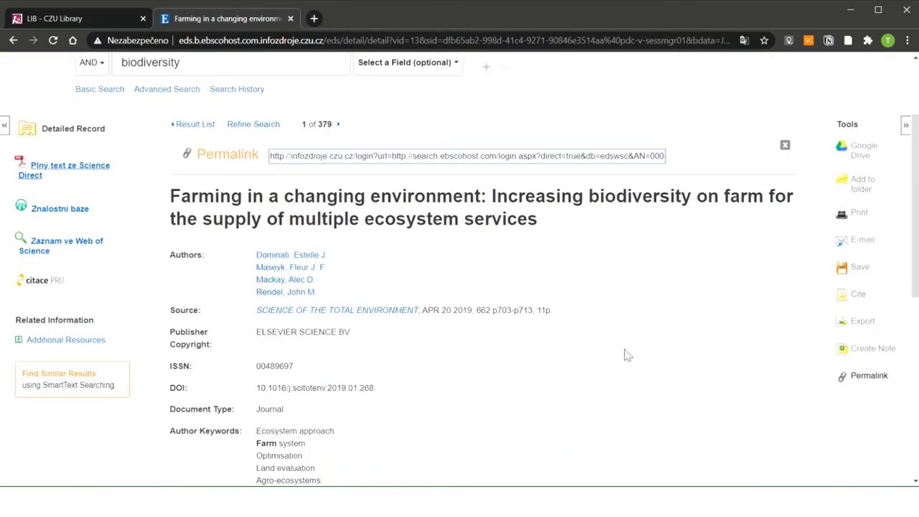
{"action": "scroll", "coordinate": [625, 355], "scroll_direction": "up", "scroll_amount": 2}
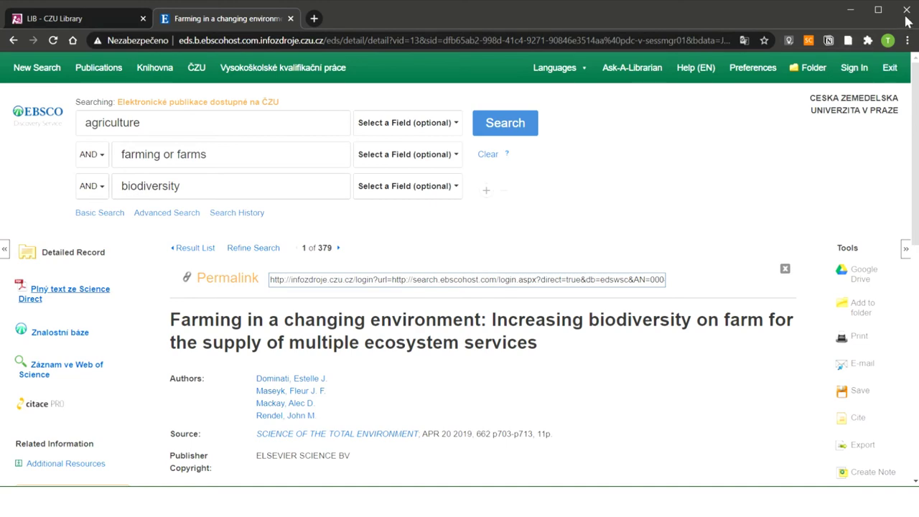
{"action": "key", "text": "ctrl+w"}
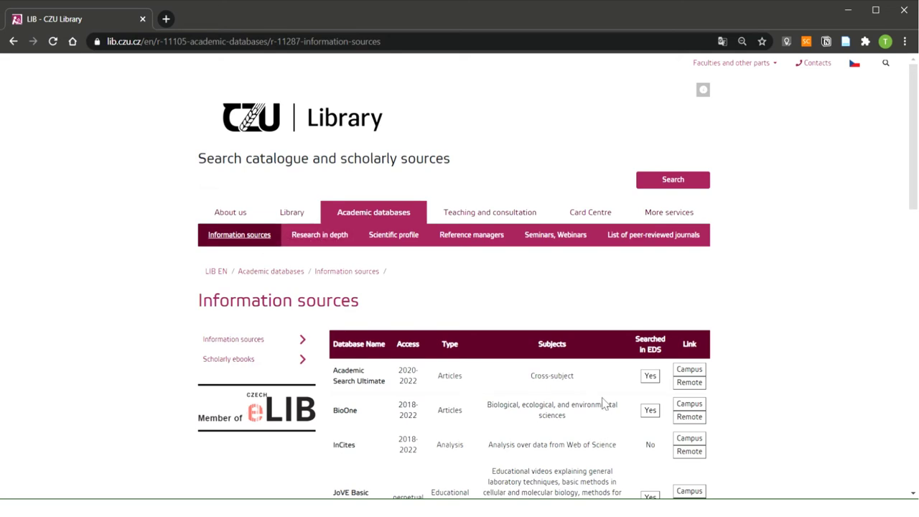
{"action": "scroll", "coordinate": [581, 400], "scroll_direction": "down", "scroll_amount": 1}
{"action": "scroll", "coordinate": [582, 400], "scroll_direction": "down", "scroll_amount": 1}
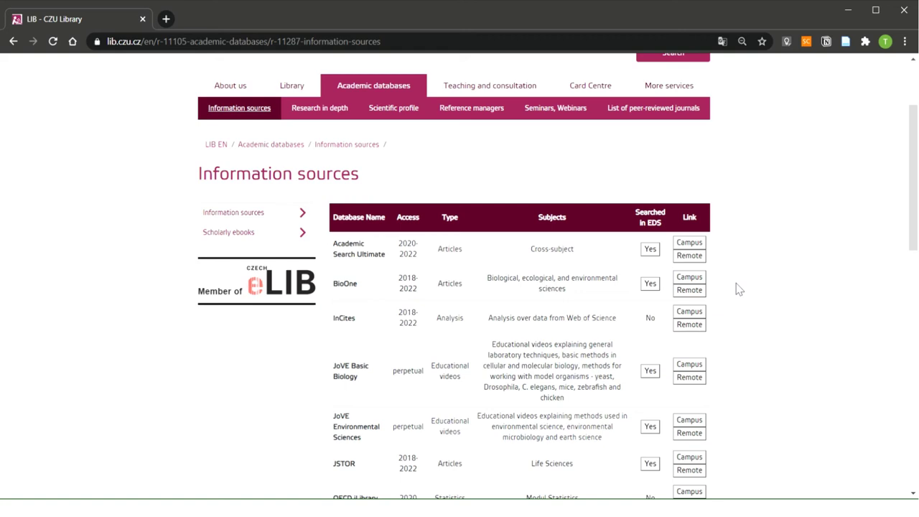
{"action": "scroll", "coordinate": [740, 289], "scroll_direction": "down", "scroll_amount": 4}
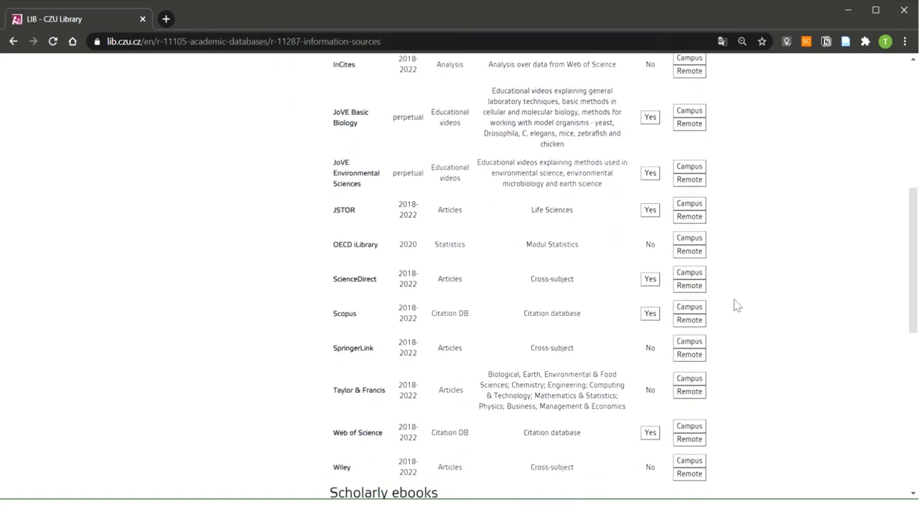
{"action": "left_click_drag", "start_coordinate": [333, 281], "coordinate": [408, 280]}
{"action": "scroll", "coordinate": [394, 231], "scroll_direction": "down", "scroll_amount": 1}
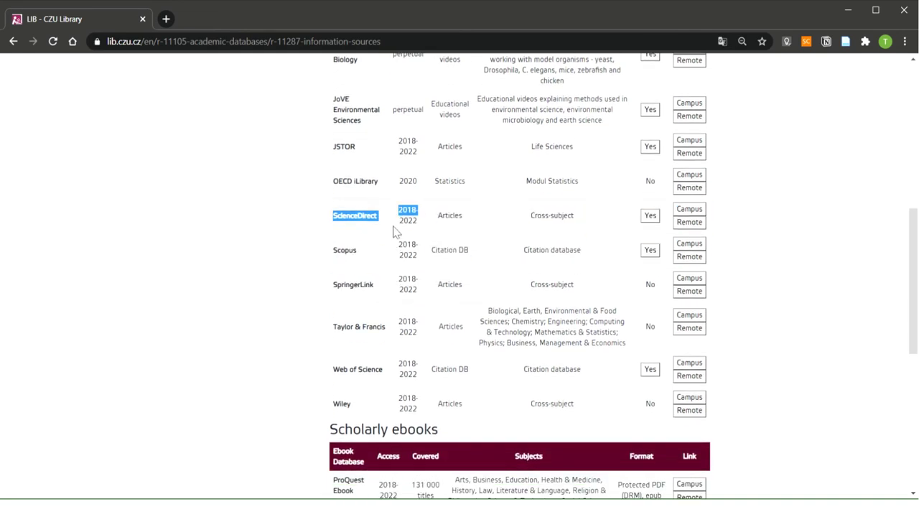
{"action": "left_click", "coordinate": [576, 223]}
{"action": "scroll", "coordinate": [717, 240], "scroll_direction": "up", "scroll_amount": 1}
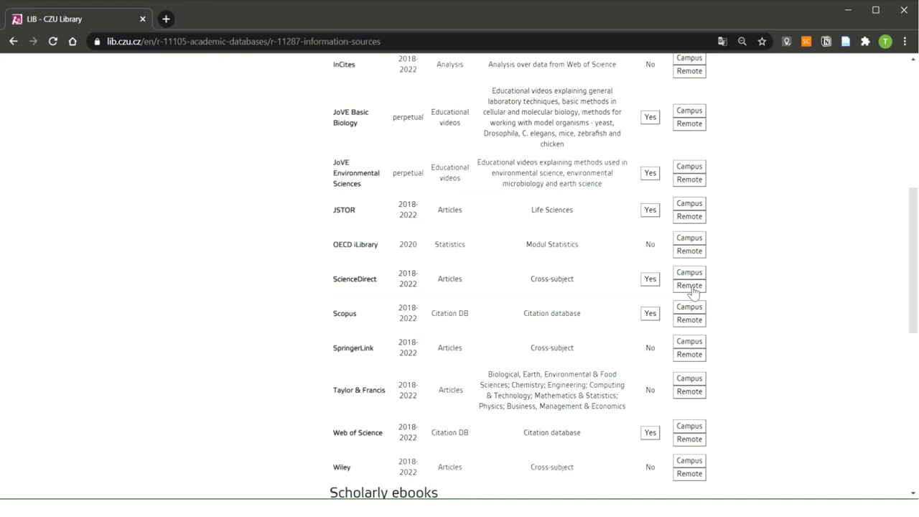
- Open ScienceDirect via Remote access and keyword-search 'agricultur', returning 768 results
{"action": "left_click", "coordinate": [690, 285]}
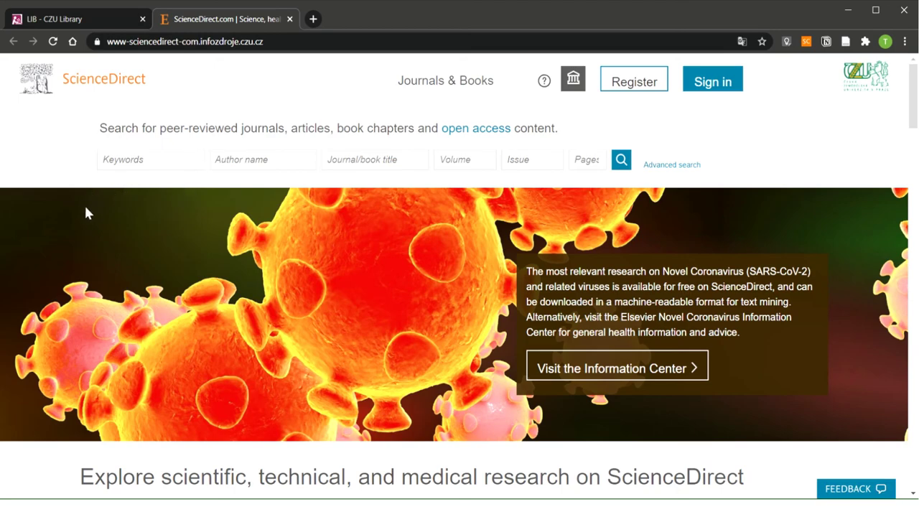
{"action": "scroll", "coordinate": [464, 329], "scroll_direction": "down", "scroll_amount": 4}
{"action": "scroll", "coordinate": [411, 323], "scroll_direction": "up", "scroll_amount": 4}
{"action": "left_click", "coordinate": [115, 165]}
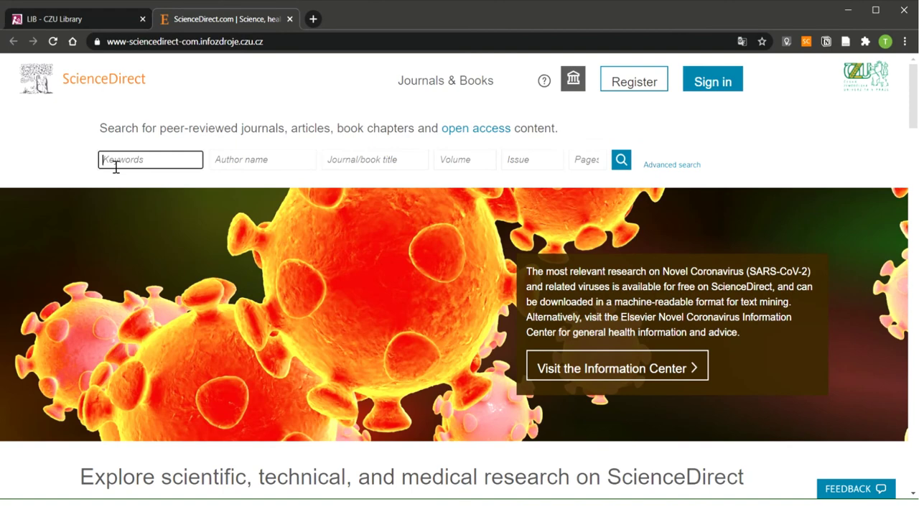
{"action": "type", "text": "agricultur"}
{"action": "key", "text": "Return"}
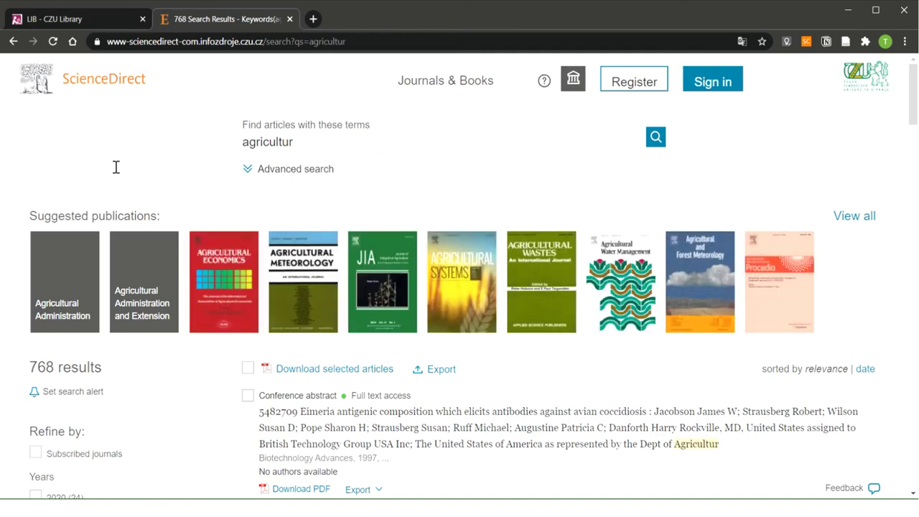
{"action": "scroll", "coordinate": [323, 206], "scroll_direction": "down", "scroll_amount": 4}
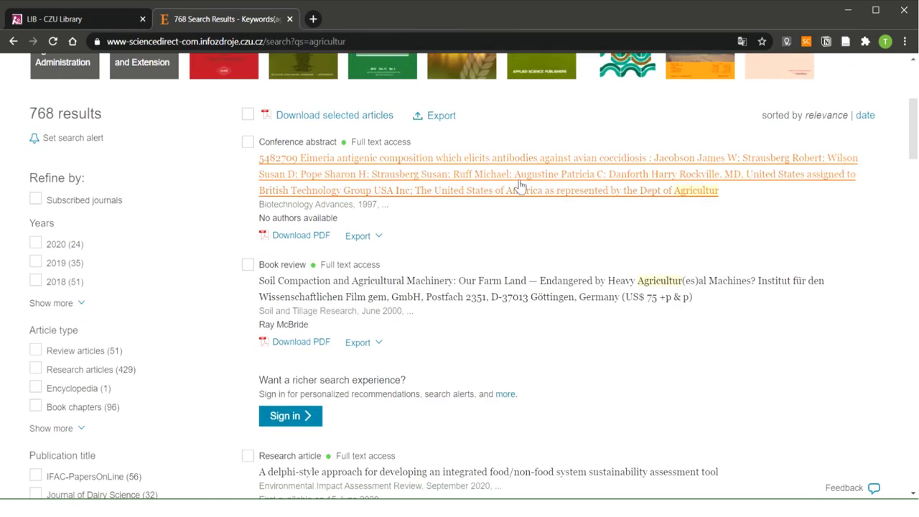
{"action": "scroll", "coordinate": [380, 209], "scroll_direction": "down", "scroll_amount": 3}
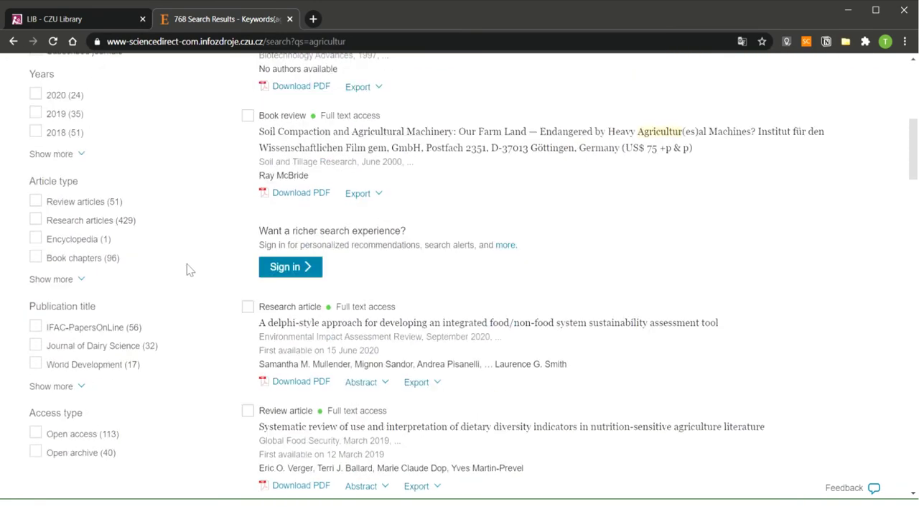
{"action": "scroll", "coordinate": [265, 318], "scroll_direction": "up", "scroll_amount": 5}
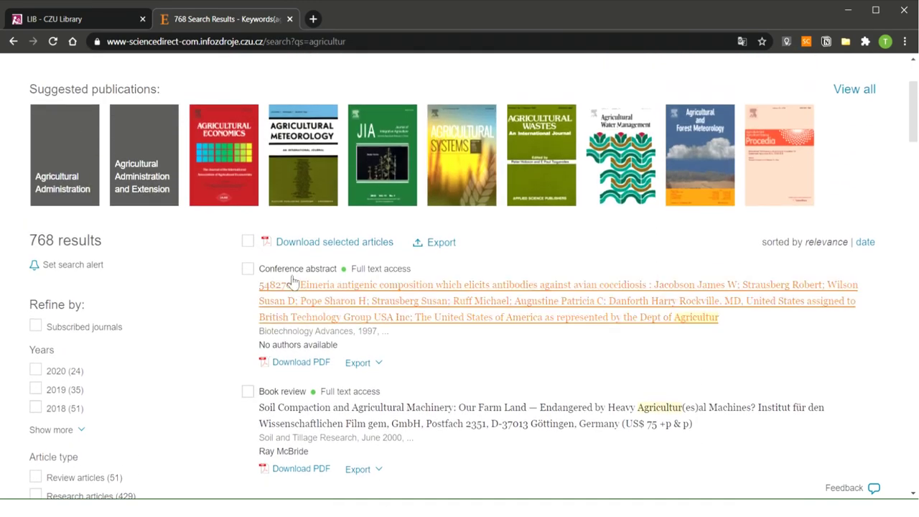
{"action": "scroll", "coordinate": [136, 455], "scroll_direction": "down", "scroll_amount": 1}
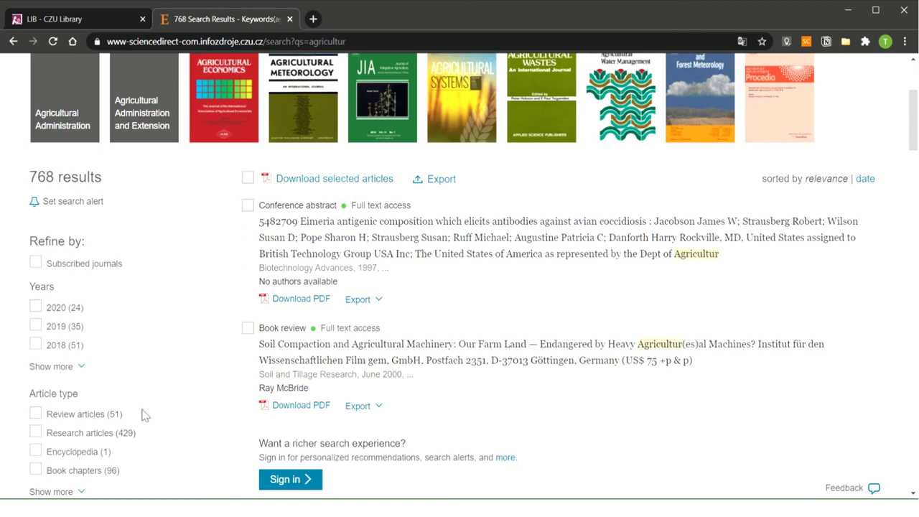
{"action": "scroll", "coordinate": [143, 416], "scroll_direction": "up", "scroll_amount": 1}
{"action": "scroll", "coordinate": [469, 384], "scroll_direction": "down", "scroll_amount": 3}
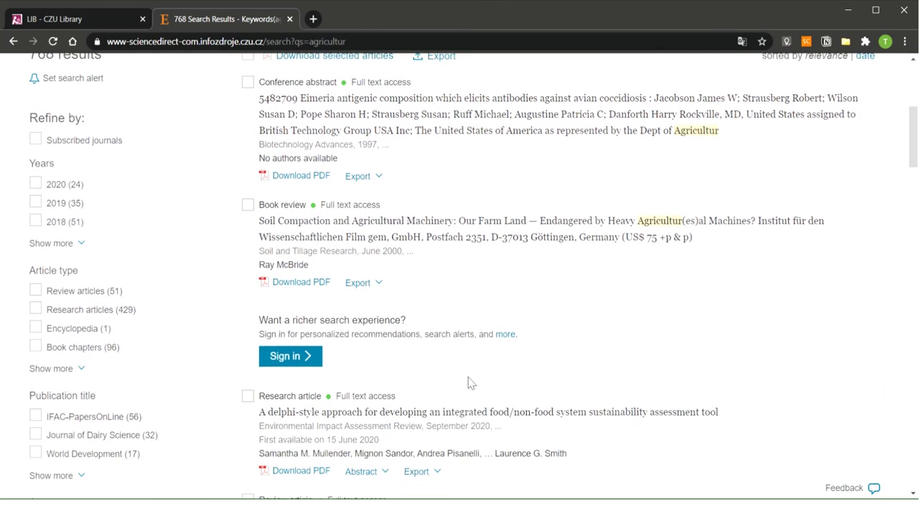
{"action": "scroll", "coordinate": [468, 384], "scroll_direction": "down", "scroll_amount": 2}
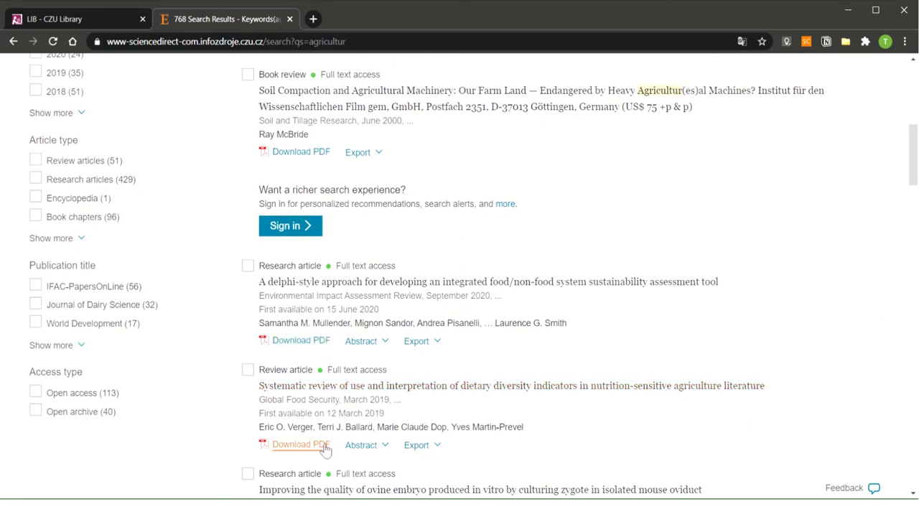
{"action": "scroll", "coordinate": [326, 449], "scroll_direction": "down", "scroll_amount": 2}
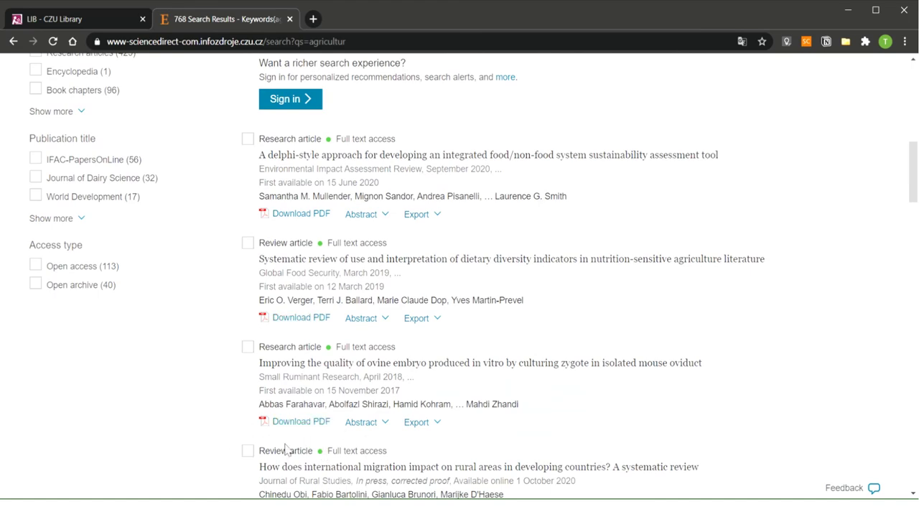
{"action": "scroll", "coordinate": [352, 429], "scroll_direction": "up", "scroll_amount": 1}
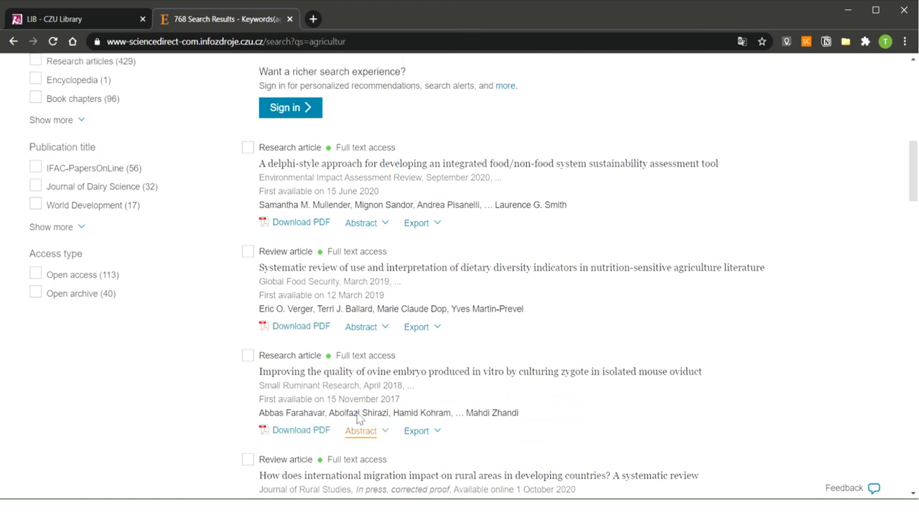
{"action": "scroll", "coordinate": [357, 418], "scroll_direction": "up", "scroll_amount": 7}
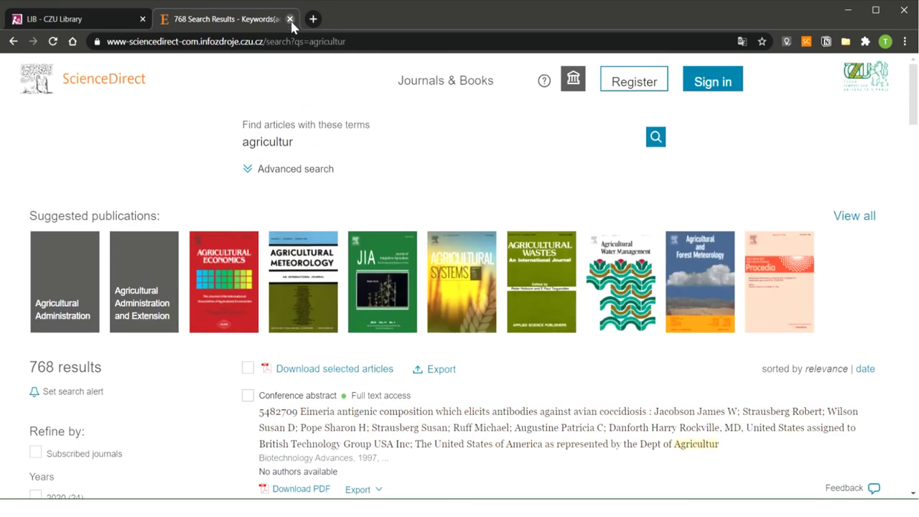
- Close the ScienceDirect tab and scroll the CZU Library page to the Scholarly ebooks list
{"action": "left_click", "coordinate": [291, 20]}
{"action": "scroll", "coordinate": [651, 273], "scroll_direction": "up", "scroll_amount": 5}
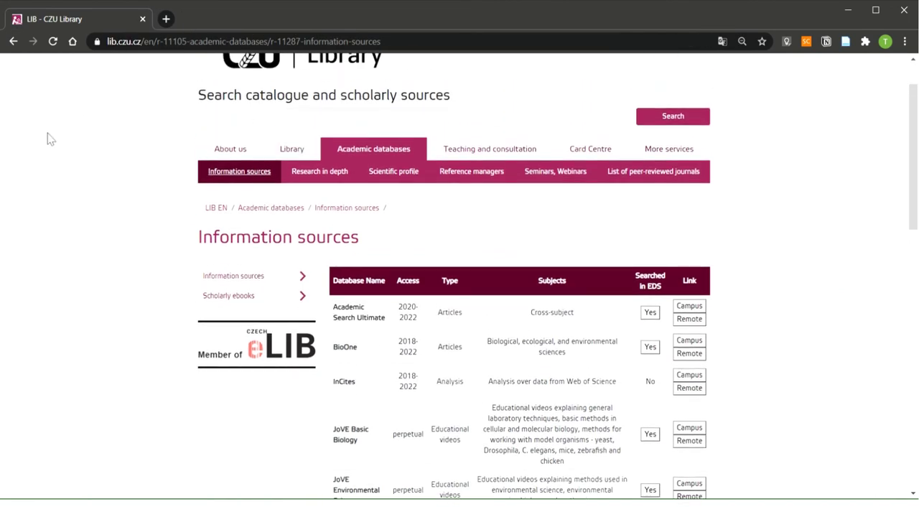
{"action": "scroll", "coordinate": [51, 138], "scroll_direction": "up", "scroll_amount": 2}
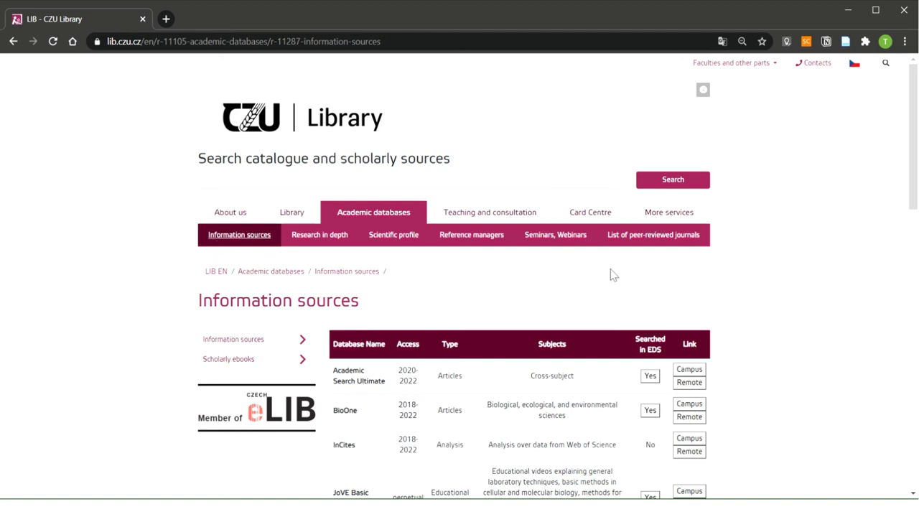
{"action": "scroll", "coordinate": [802, 268], "scroll_direction": "down", "scroll_amount": 1}
{"action": "scroll", "coordinate": [802, 268], "scroll_direction": "down", "scroll_amount": 10}
{"action": "scroll", "coordinate": [788, 273], "scroll_direction": "down", "scroll_amount": 3}
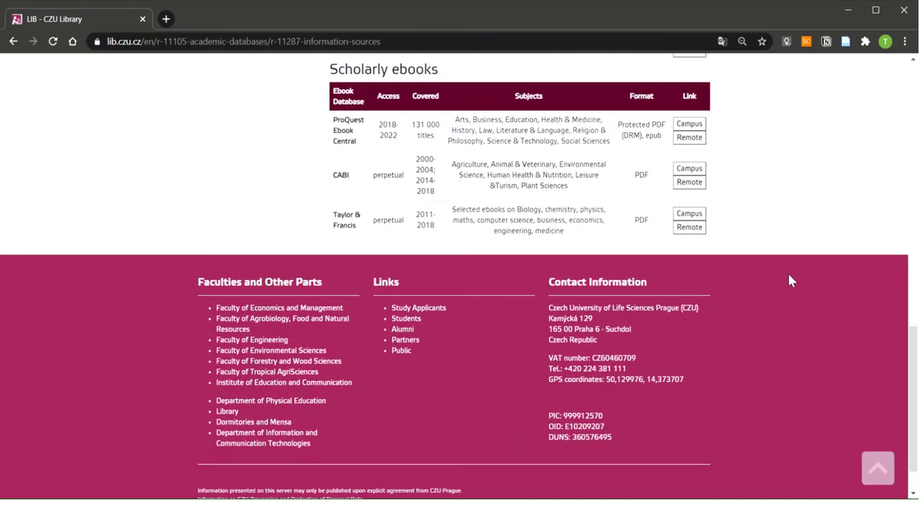
{"action": "scroll", "coordinate": [796, 228], "scroll_direction": "up", "scroll_amount": 3}
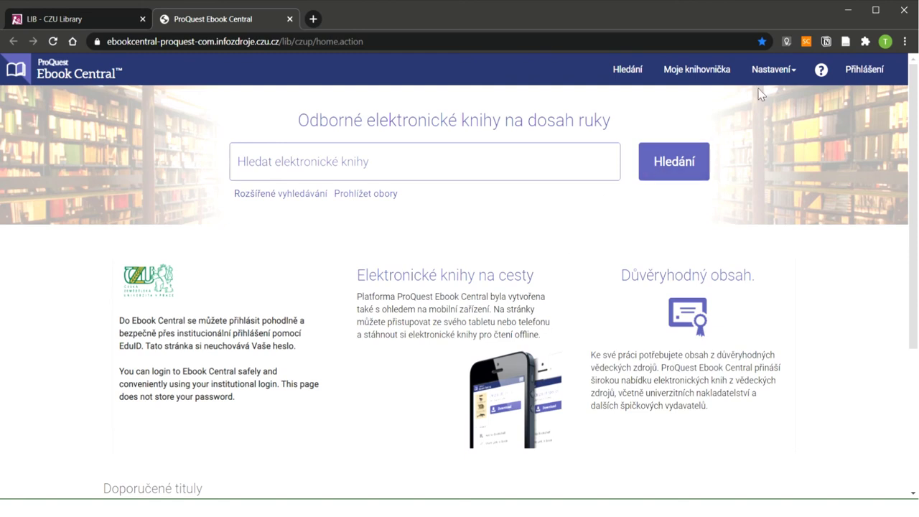
- Set ProQuest Ebook Central's interface language to English under Nastavení > Jazyk and save
{"action": "left_click", "coordinate": [799, 75]}
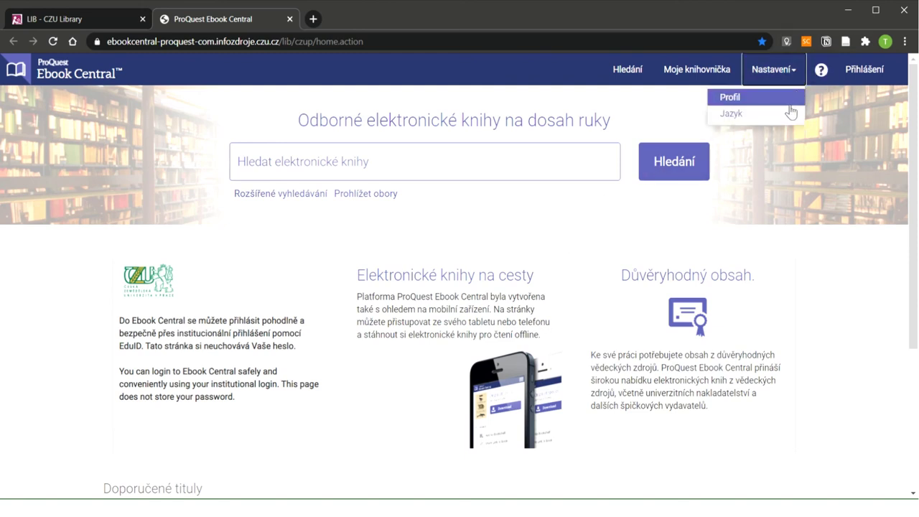
{"action": "left_click", "coordinate": [788, 113]}
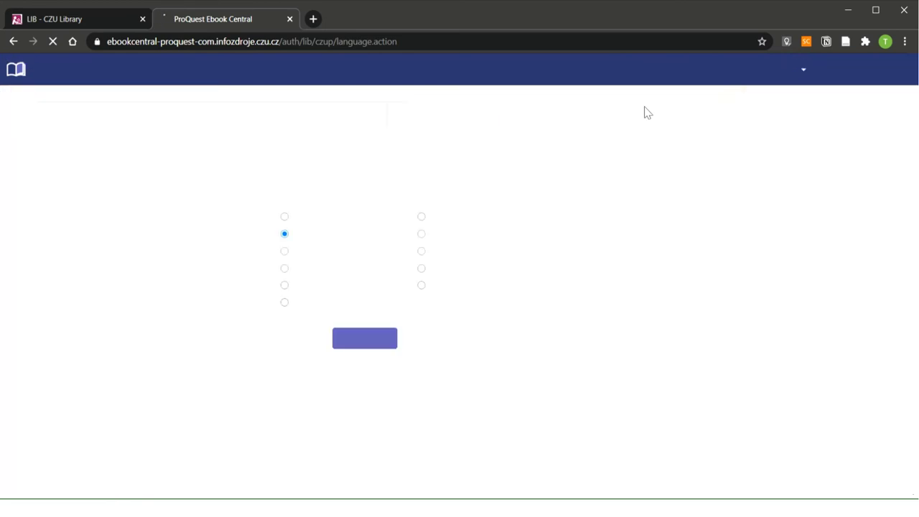
{"action": "left_click", "coordinate": [284, 216]}
{"action": "left_click", "coordinate": [362, 344]}
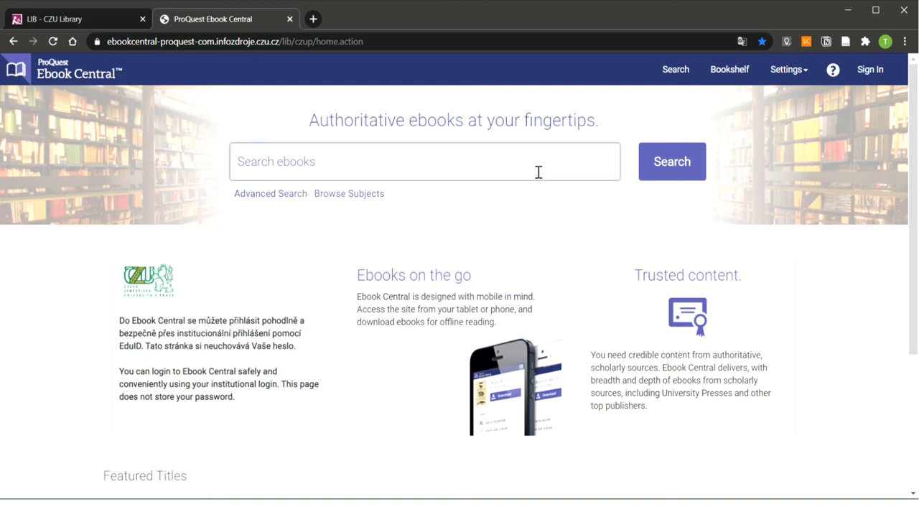
- Search ProQuest ebooks for 'forest' and browse the 183917 book results
{"action": "left_click", "coordinate": [539, 173]}
{"action": "type", "text": "forest"}
{"action": "left_click", "coordinate": [642, 178]}
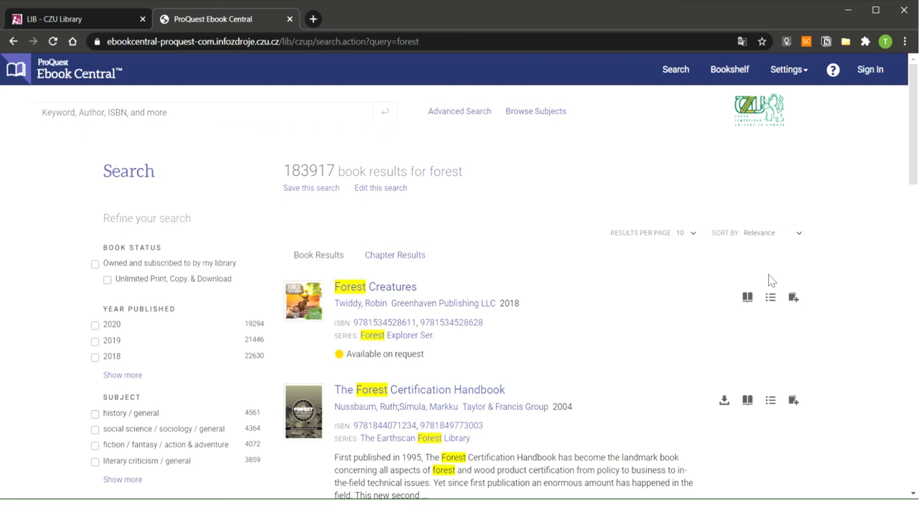
{"action": "scroll", "coordinate": [585, 287], "scroll_direction": "down", "scroll_amount": 5}
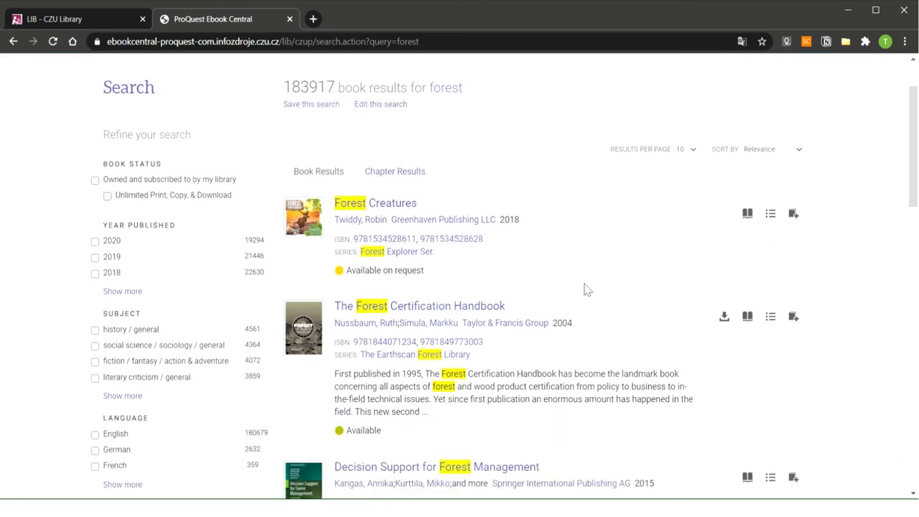
{"action": "scroll", "coordinate": [586, 288], "scroll_direction": "up", "scroll_amount": 2}
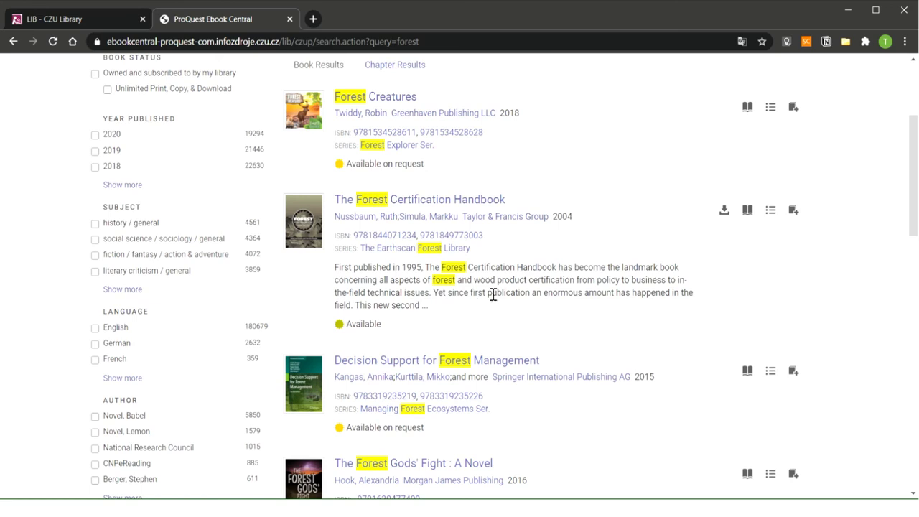
{"action": "scroll", "coordinate": [529, 288], "scroll_direction": "up", "scroll_amount": 3}
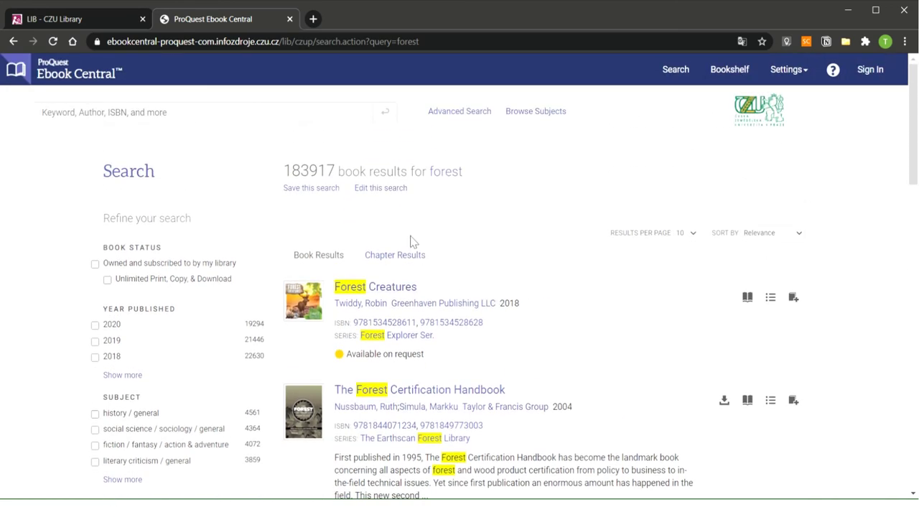